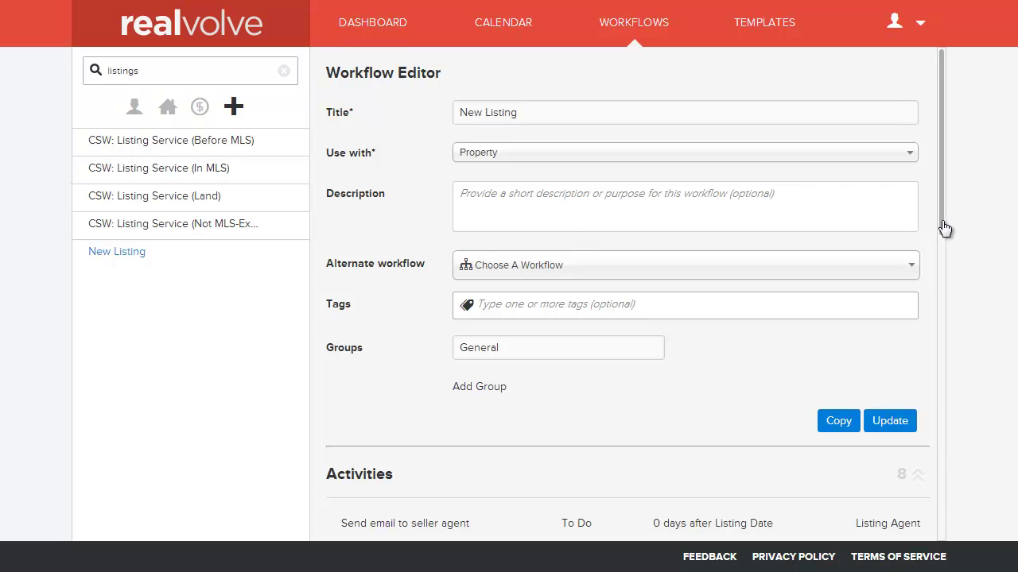
# - Set the Photographer Appointment activity's computed schedule to use Photography Time and save the activity
pyautogui.moveTo(944, 228); pyautogui.dragTo(948, 425)
pyautogui.moveTo(421, 360)
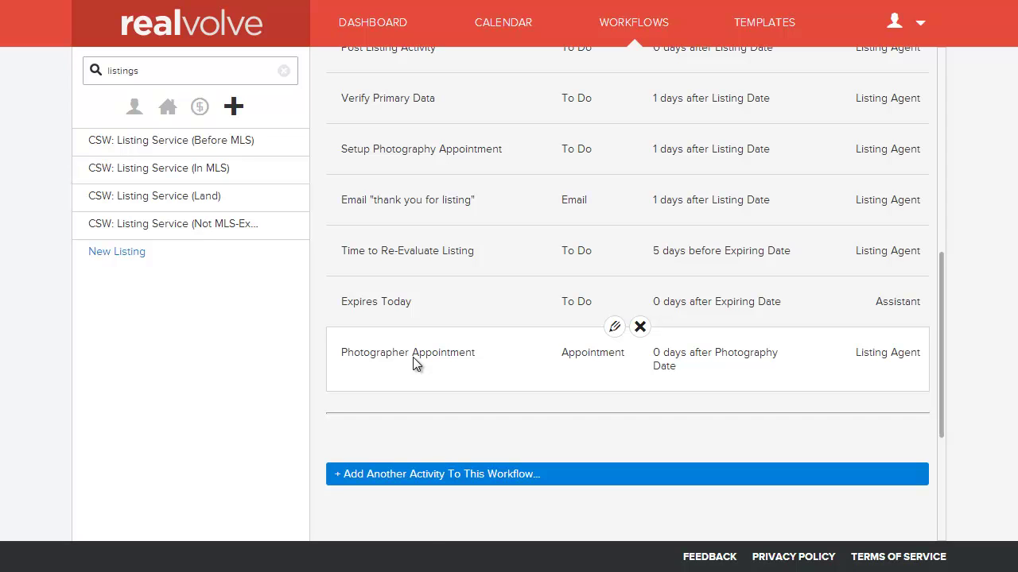
pyautogui.click(613, 327)
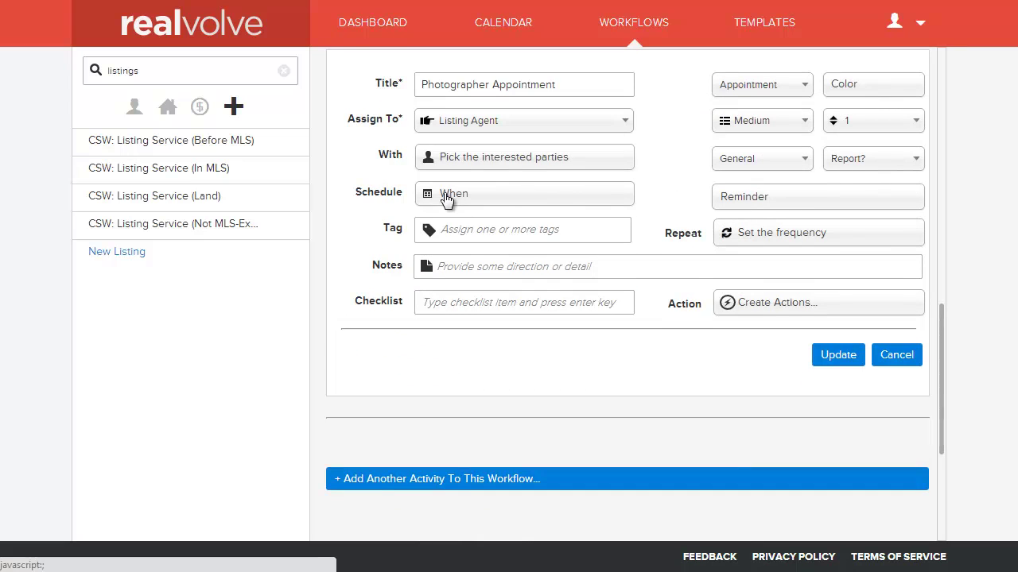
pyautogui.click(447, 198)
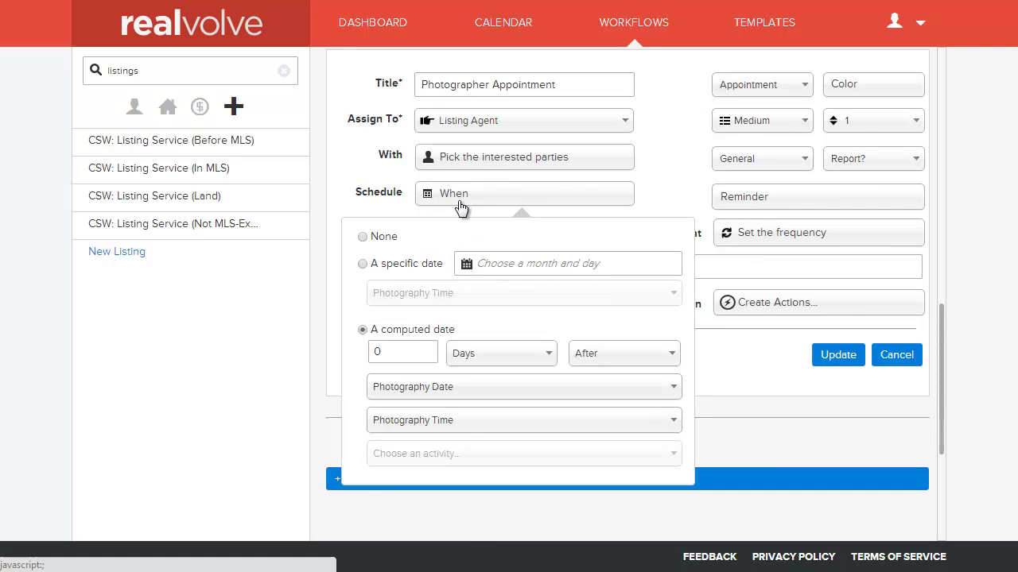
pyautogui.click(455, 423)
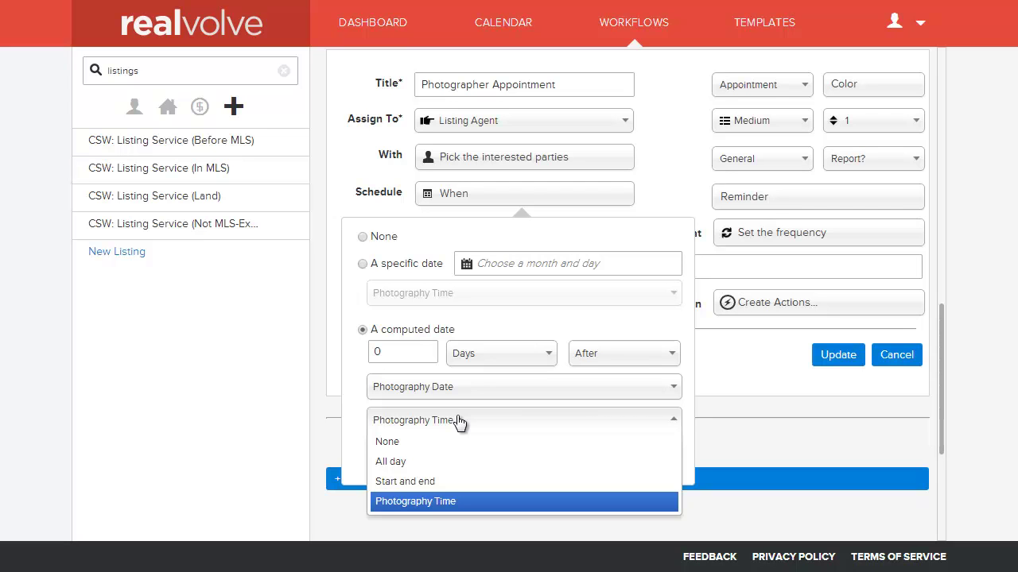
pyautogui.click(414, 504)
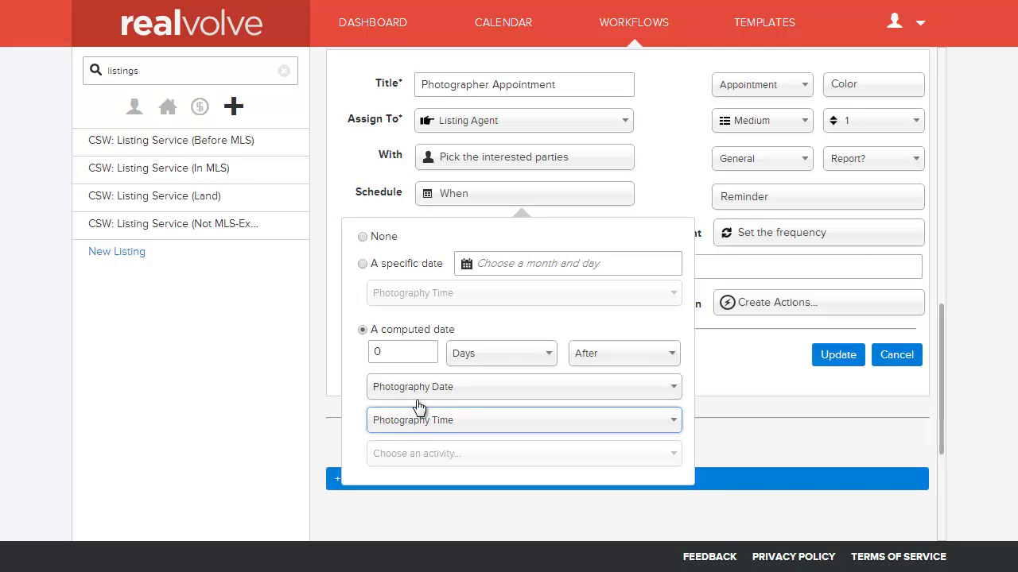
pyautogui.click(836, 357)
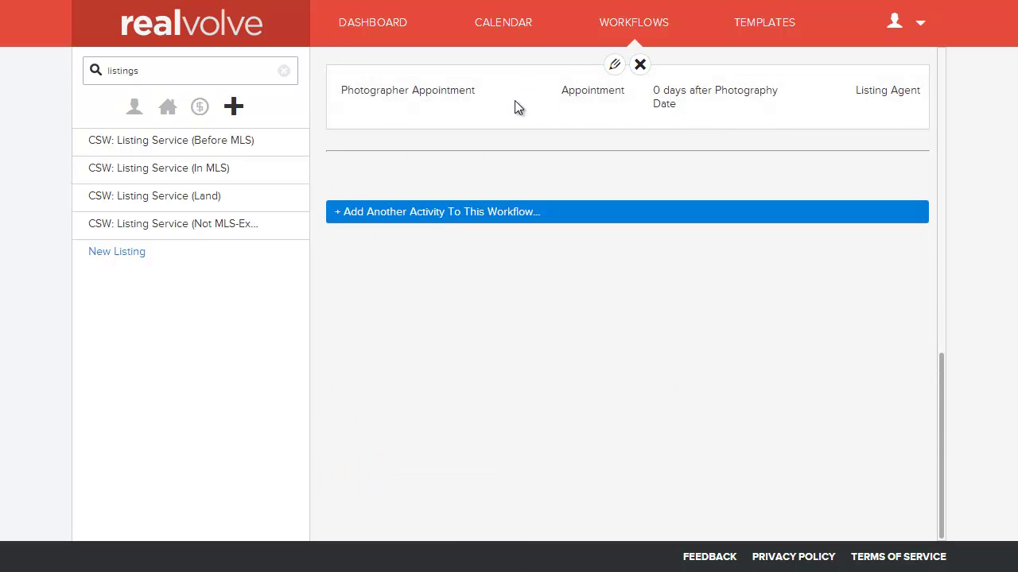
# - Review the Setup Photography Appointment activity's interested parties, computed schedule and checklist items, and save the activity
pyautogui.scroll(3, 596, 134)
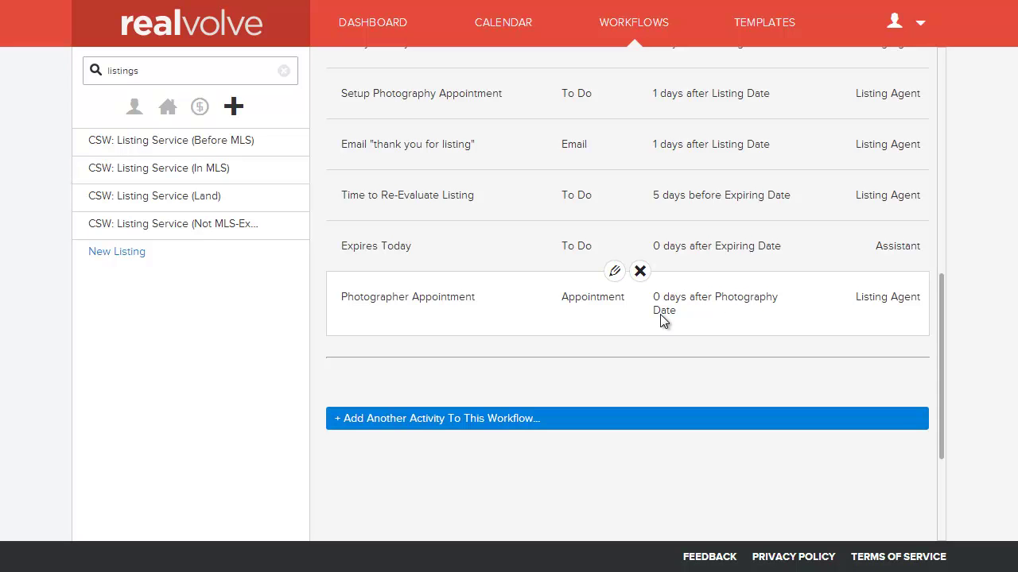
pyautogui.scroll(3, 666, 320)
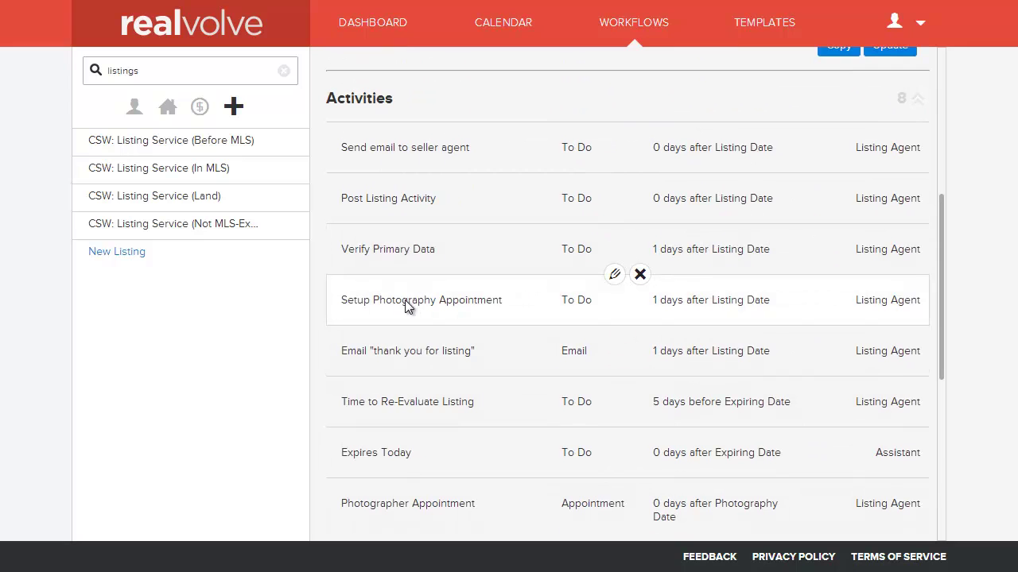
pyautogui.click(614, 275)
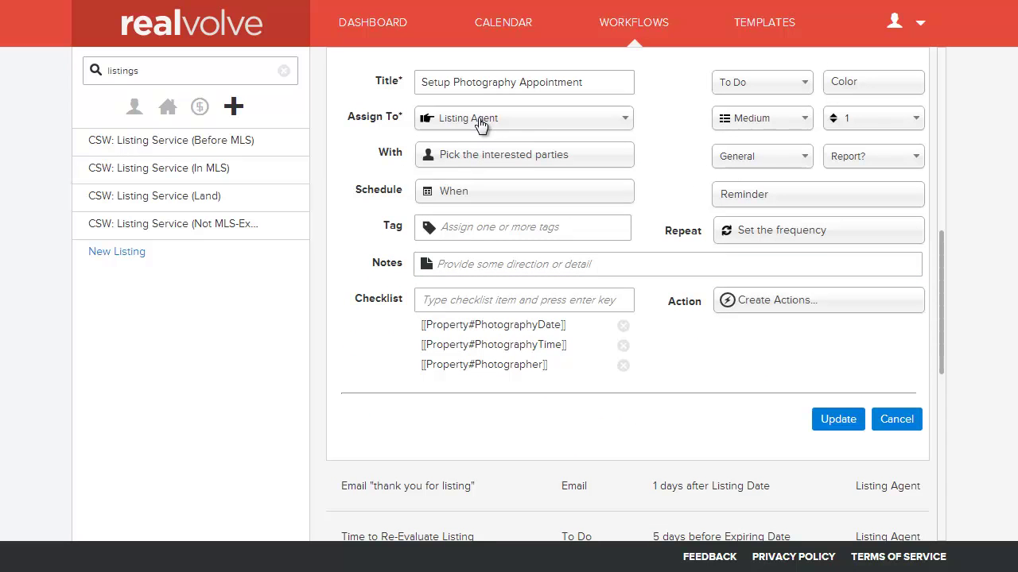
pyautogui.click(477, 155)
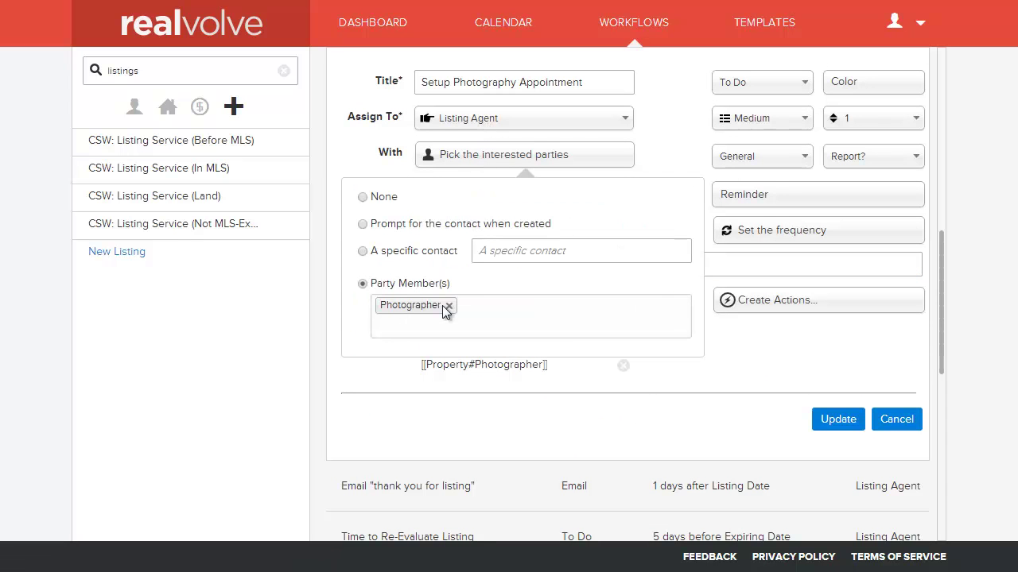
pyautogui.click(524, 158)
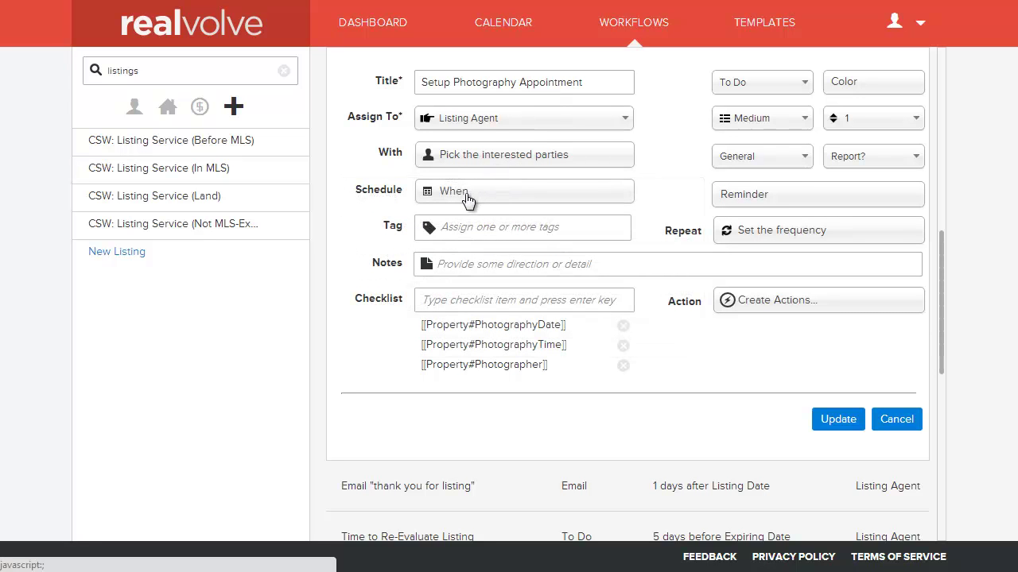
pyautogui.click(465, 202)
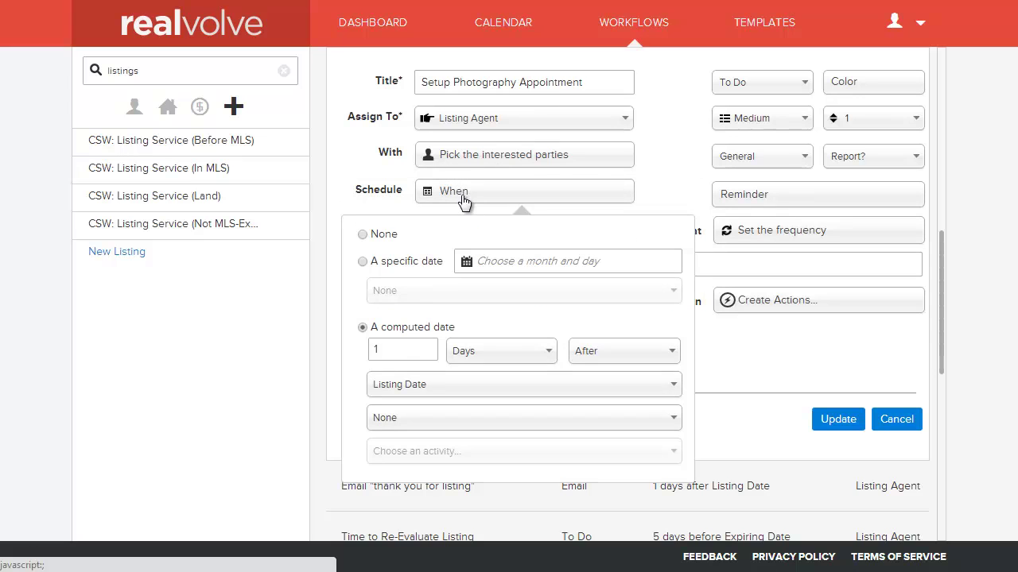
pyautogui.click(388, 356)
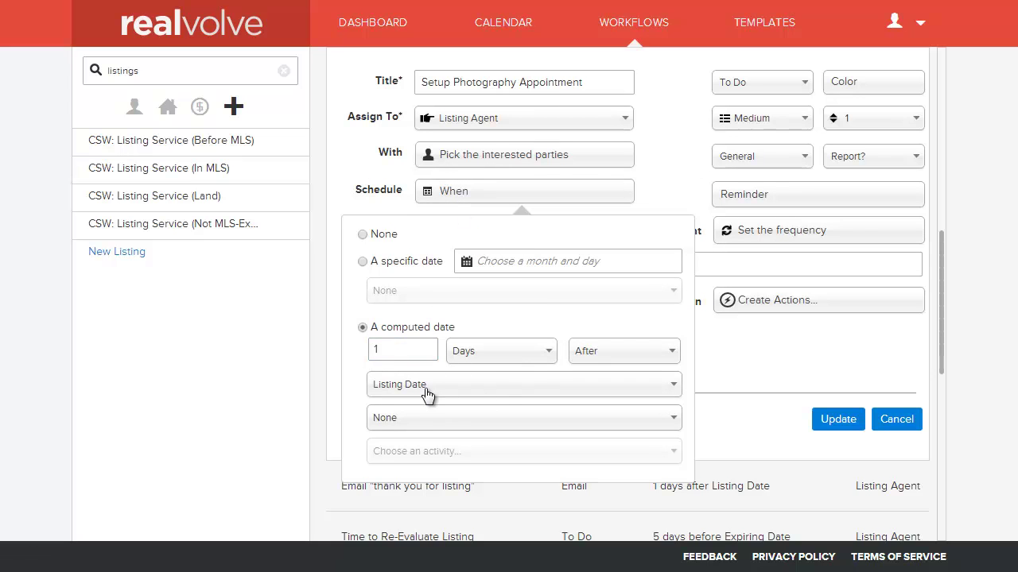
pyautogui.click(655, 204)
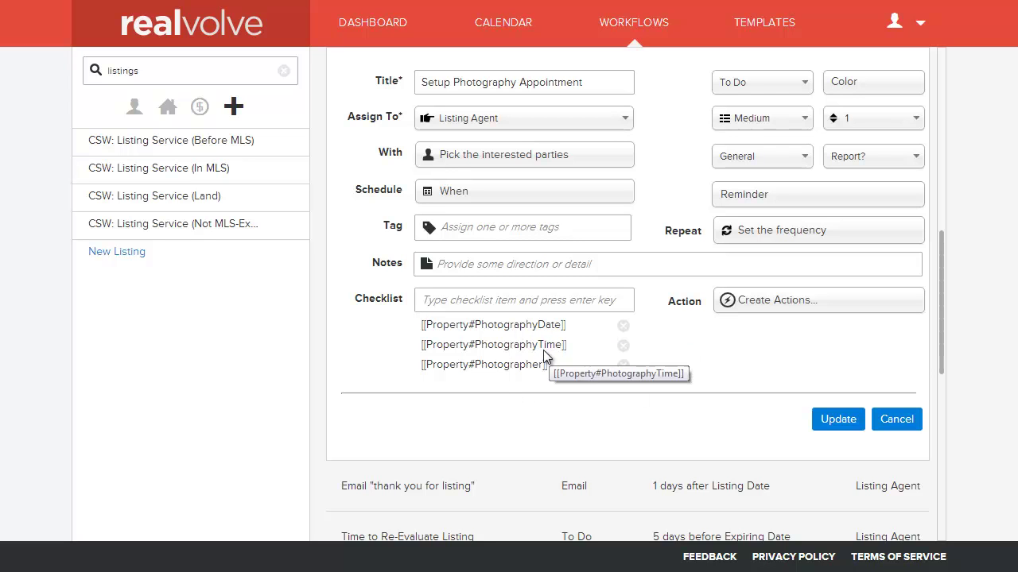
pyautogui.click(843, 423)
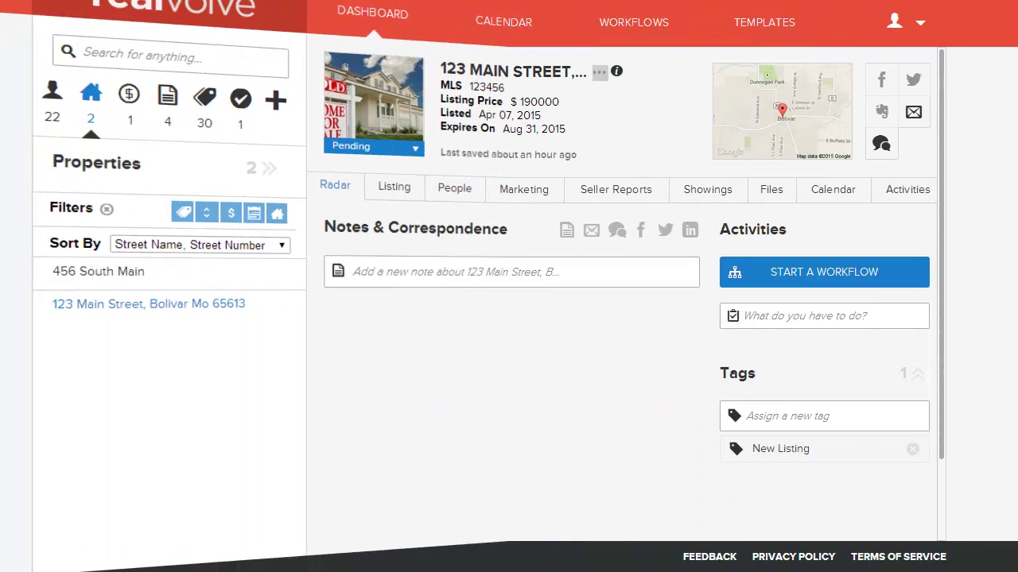
# - Examine the pending property's listing details, especially the photography date and time under Important Dates
pyautogui.click(396, 199)
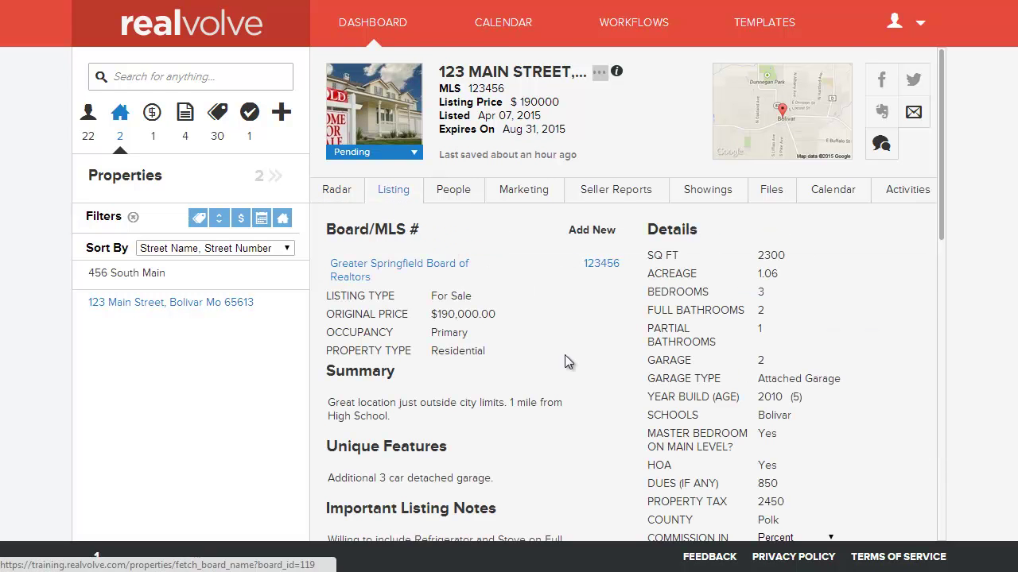
pyautogui.scroll(-5, 798, 437)
pyautogui.scroll(-2, 800, 448)
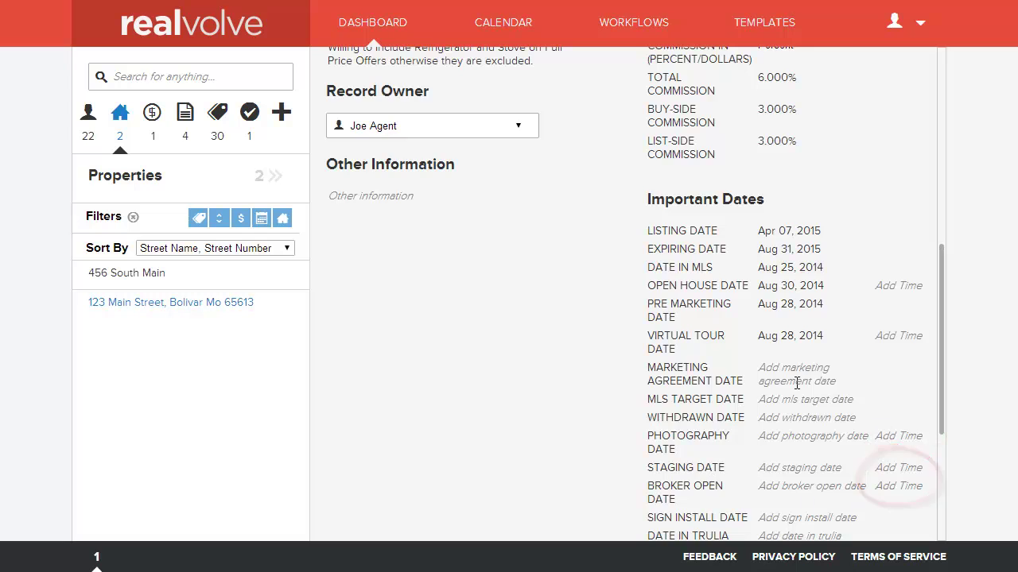
pyautogui.scroll(6, 451, 193)
# - Examine the property's party members, including the Photographer slot
pyautogui.click(455, 194)
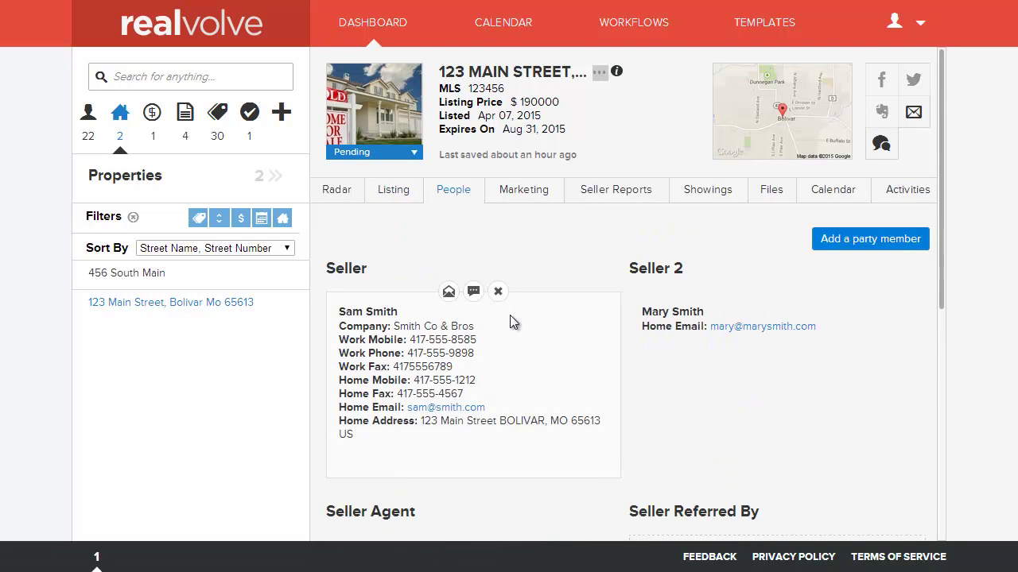
pyautogui.scroll(-3, 510, 314)
pyautogui.scroll(-3, 509, 321)
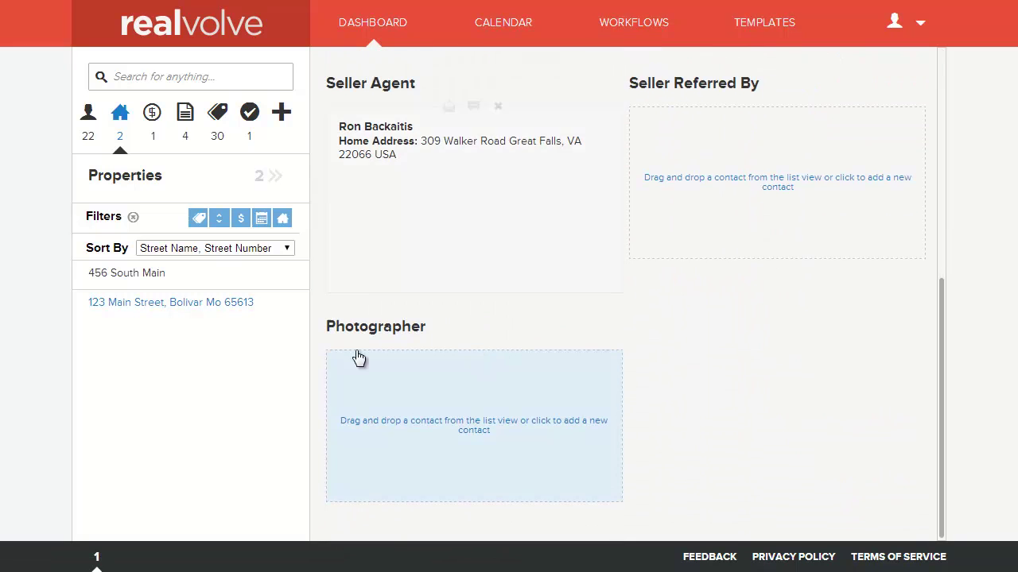
pyautogui.scroll(6, 466, 389)
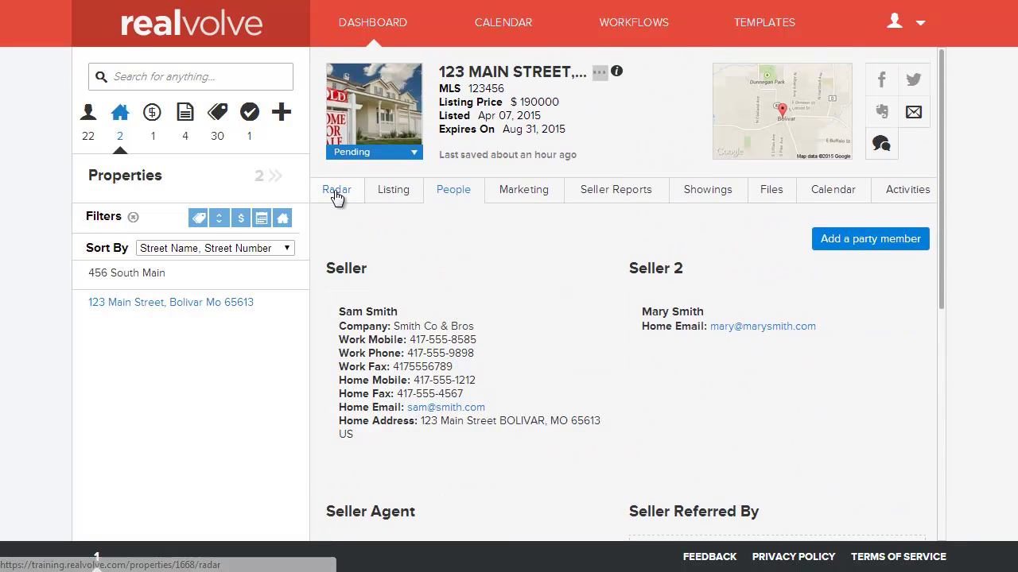
# - Begin the New Listing workflow for the property, keeping all activities in the General group
pyautogui.click(336, 196)
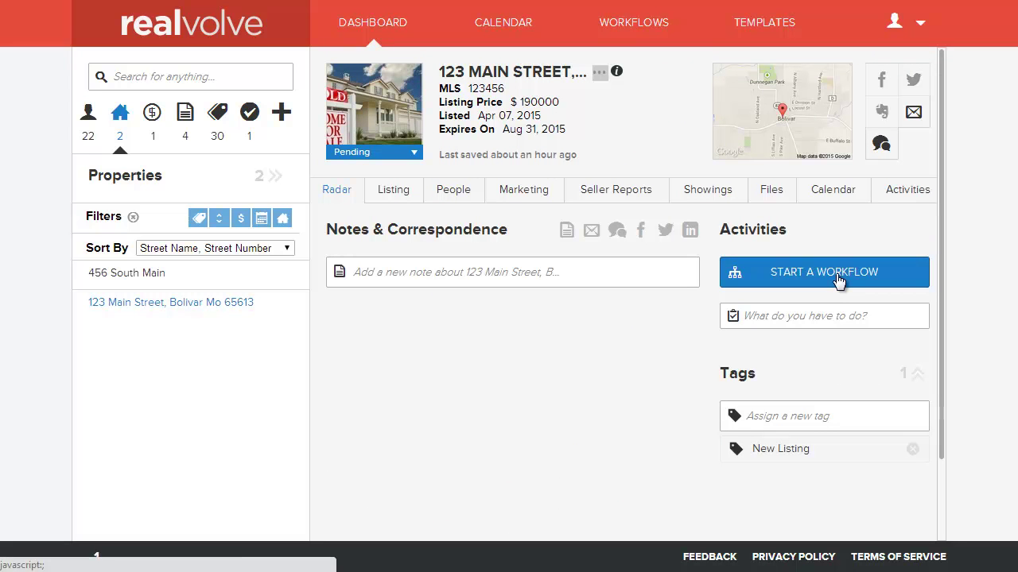
pyautogui.click(838, 278)
pyautogui.click(616, 333)
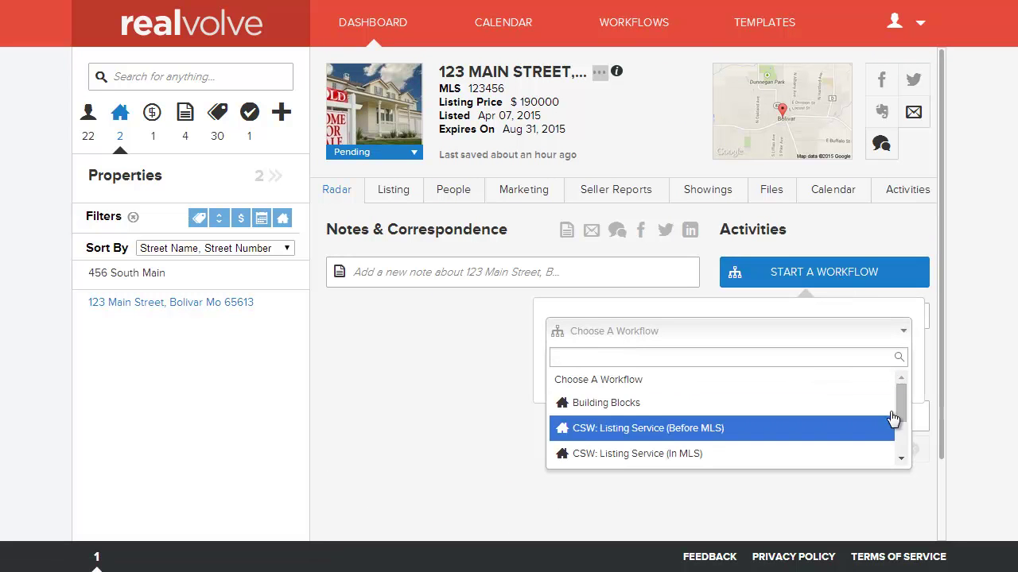
pyautogui.scroll(-3, 902, 428)
pyautogui.click(643, 451)
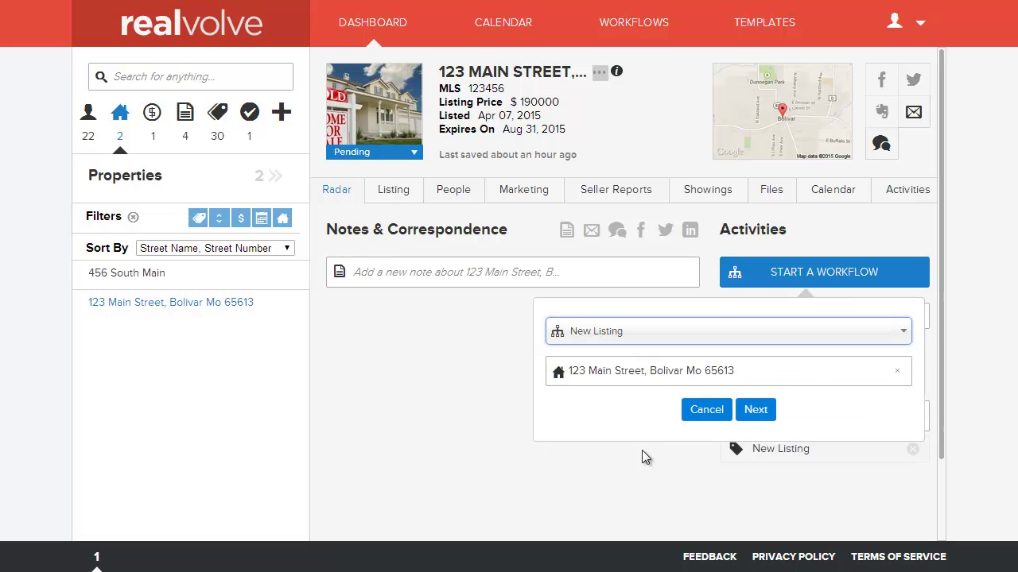
pyautogui.click(756, 418)
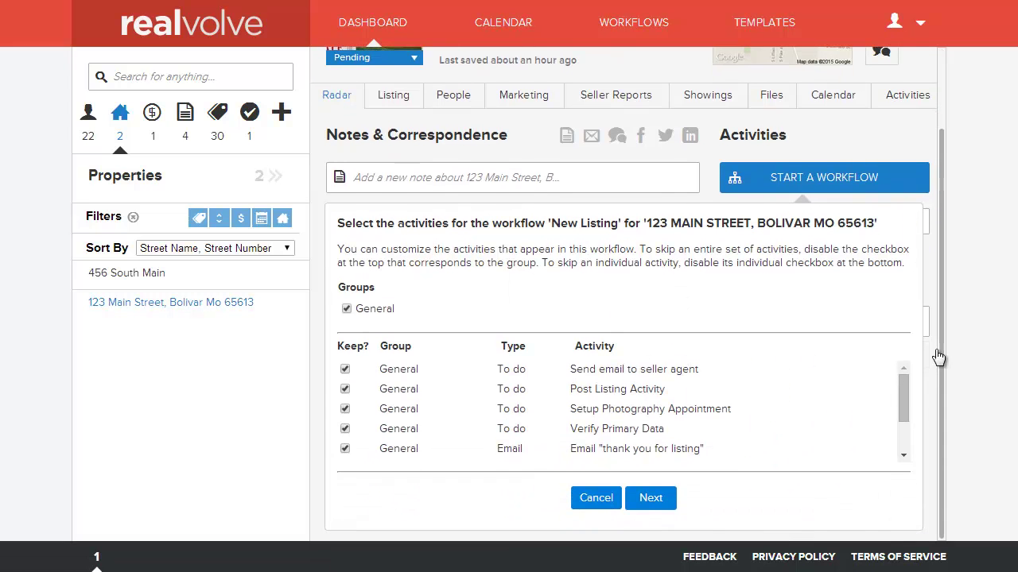
pyautogui.moveTo(901, 381); pyautogui.dragTo(906, 449)
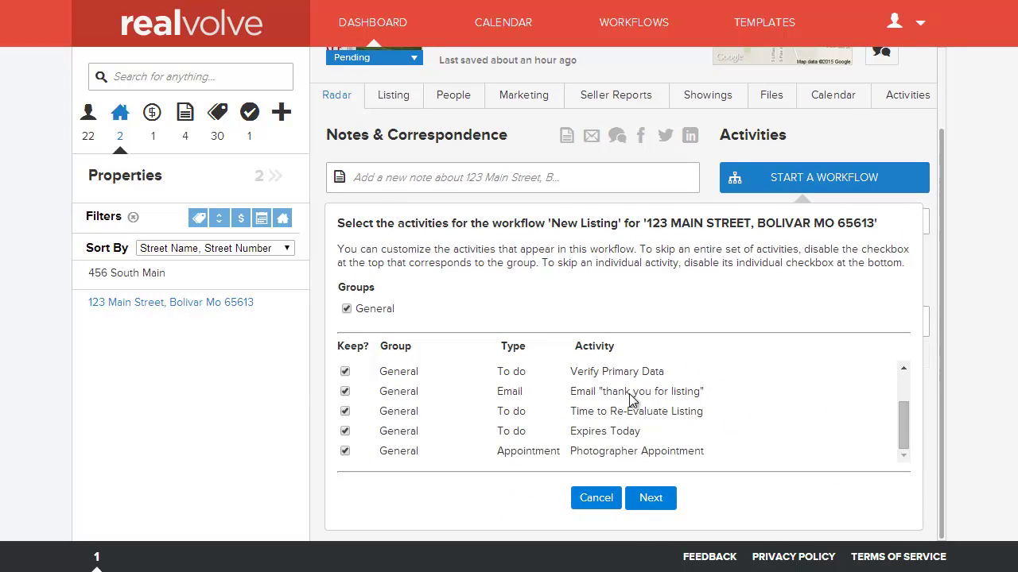
pyautogui.click(653, 504)
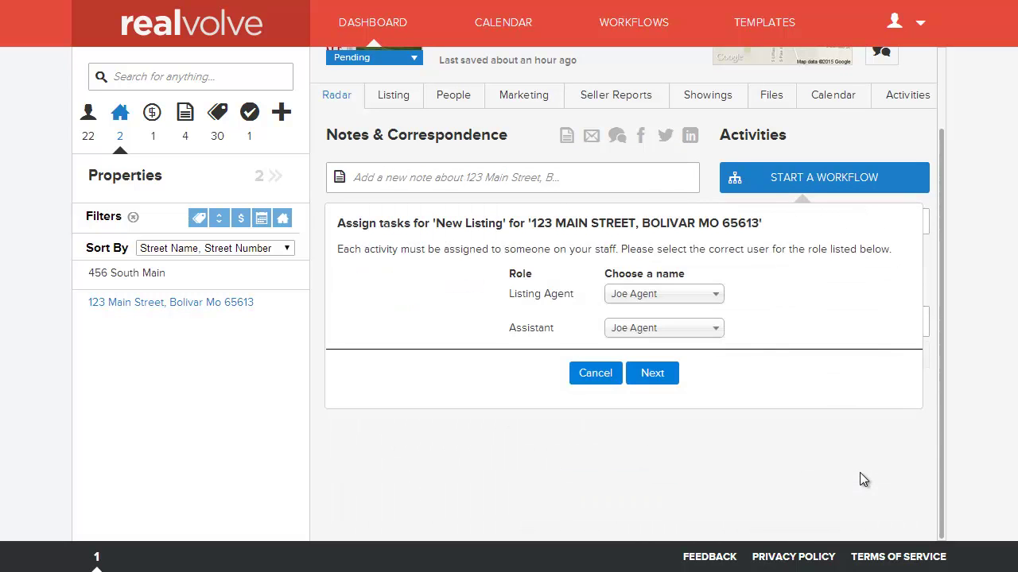
# - Assign the agent user as Listing Agent and the assistant user as Assistant, and launch the workflow with the photography date left blank
pyautogui.click(645, 293)
pyautogui.click(646, 314)
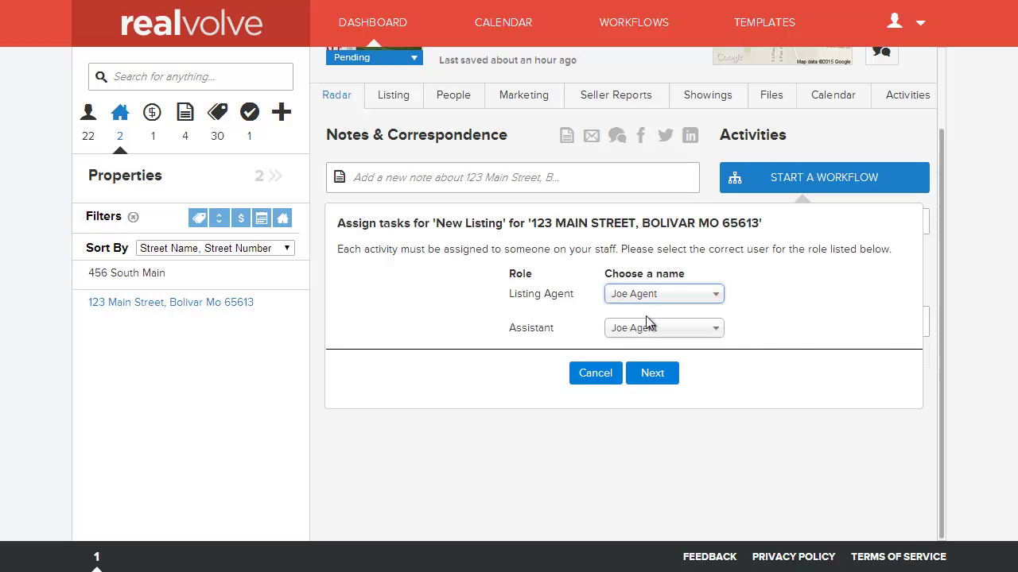
pyautogui.click(648, 332)
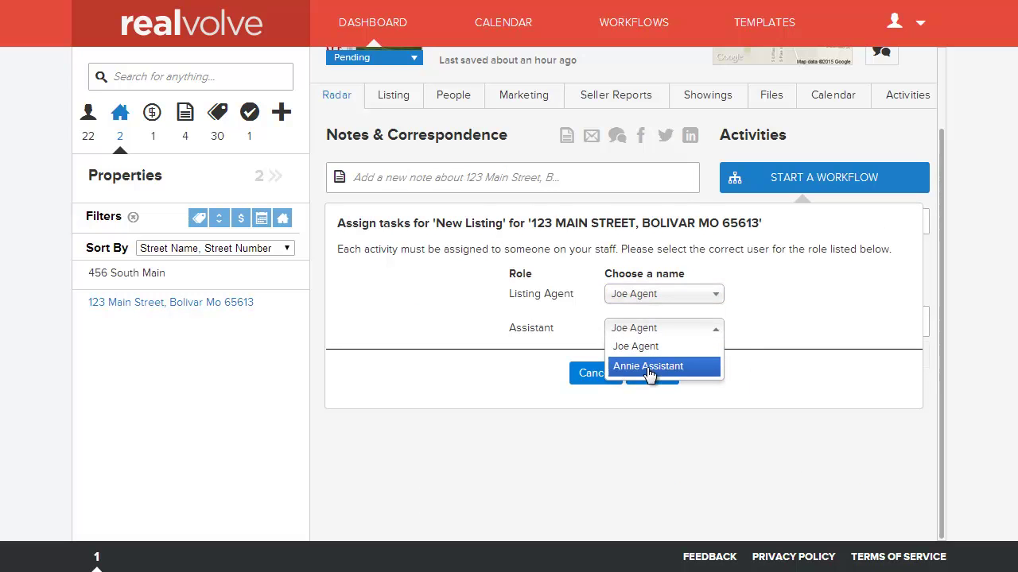
pyautogui.click(648, 366)
pyautogui.click(651, 375)
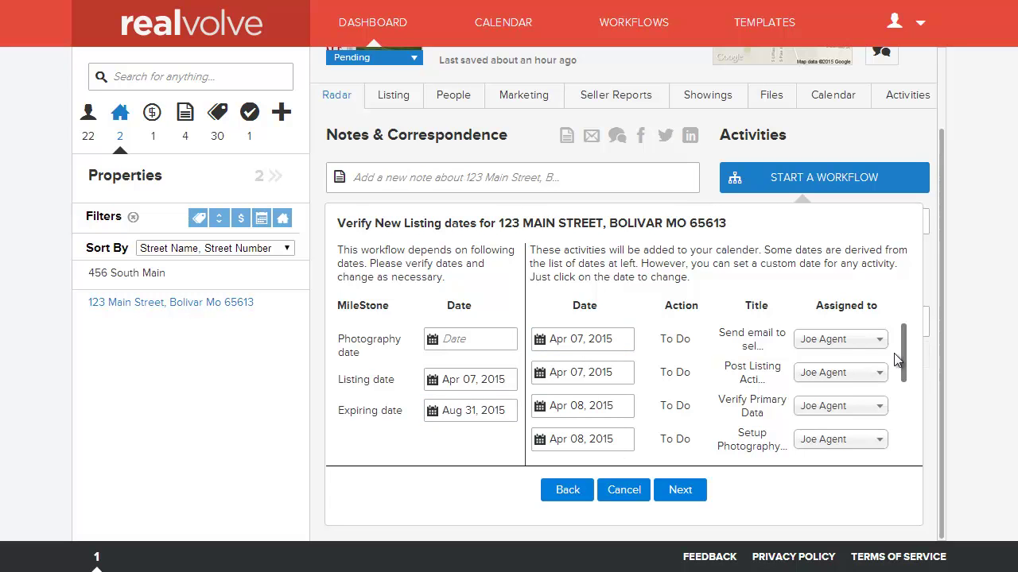
pyautogui.moveTo(905, 358); pyautogui.dragTo(909, 453)
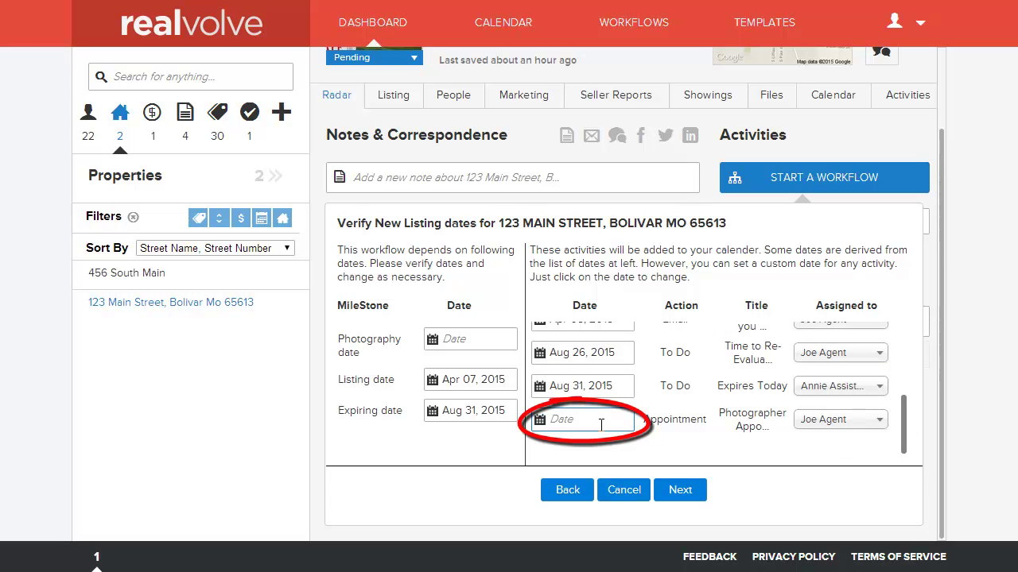
pyautogui.click(688, 493)
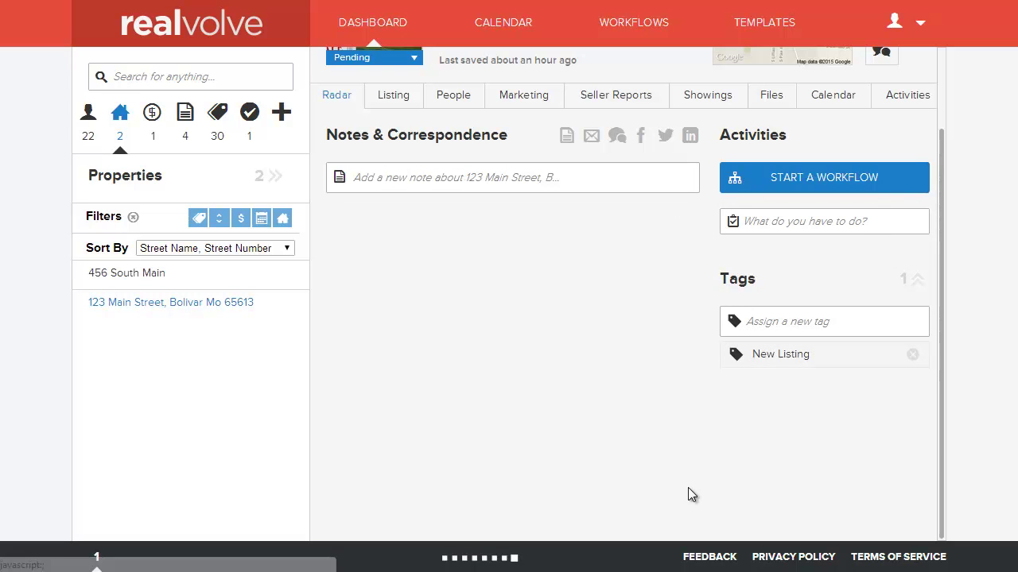
# - Open the checklist of the property's Setup Photography Appointment activity and assign the photographer contact as Photographer
pyautogui.click(468, 327)
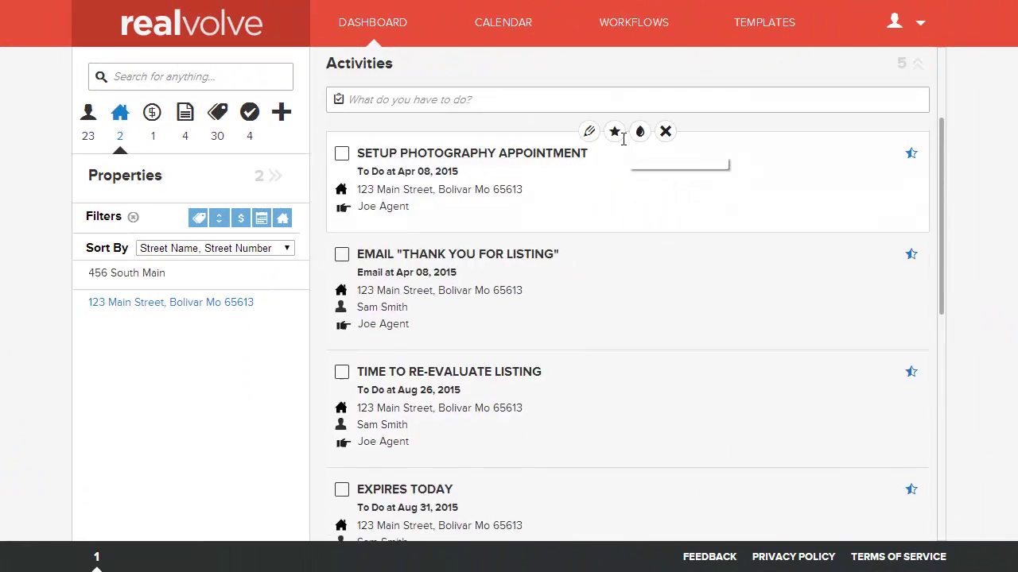
pyautogui.scroll(3, 625, 137)
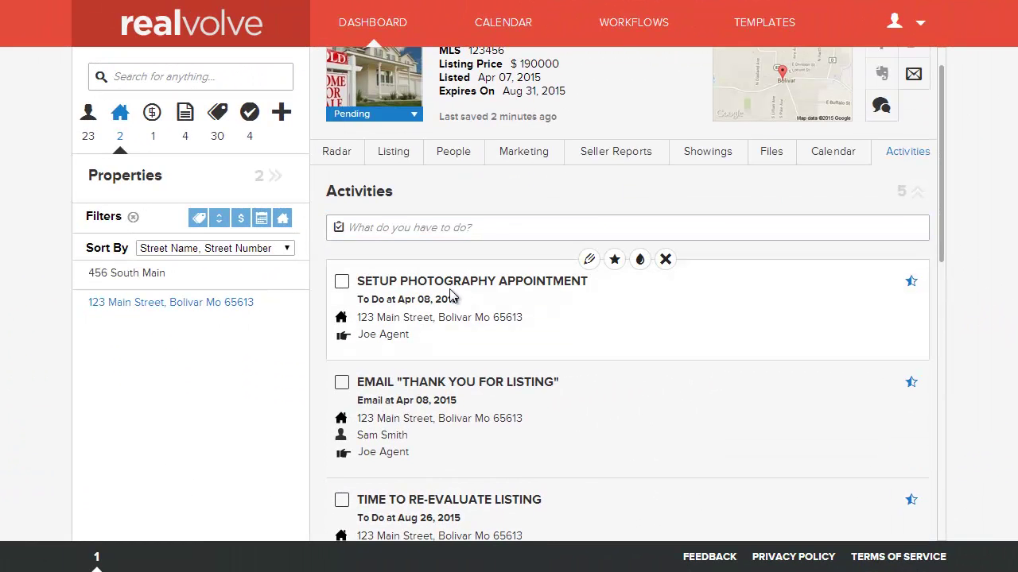
pyautogui.click(342, 283)
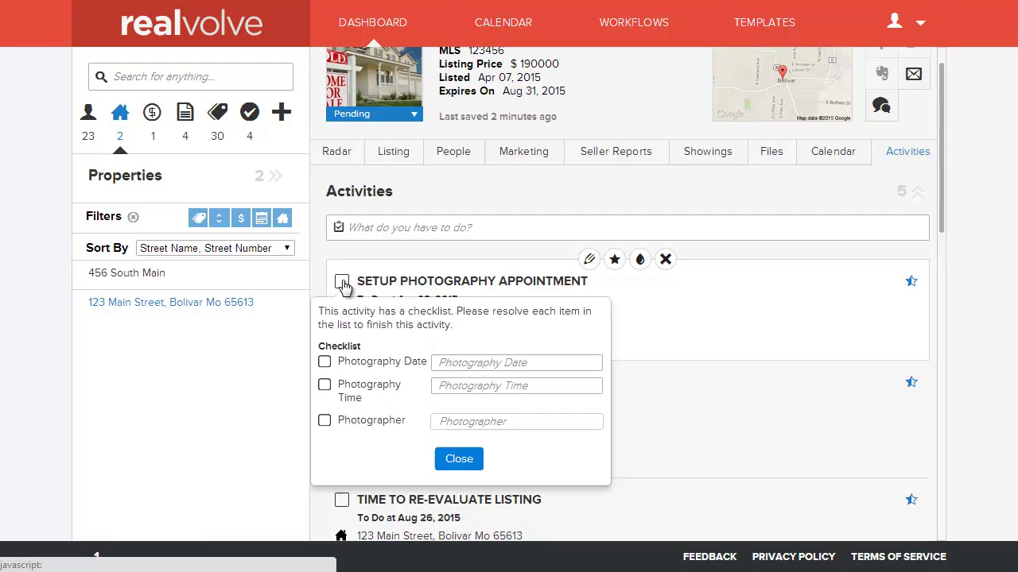
pyautogui.click(497, 422)
pyautogui.write('phil')
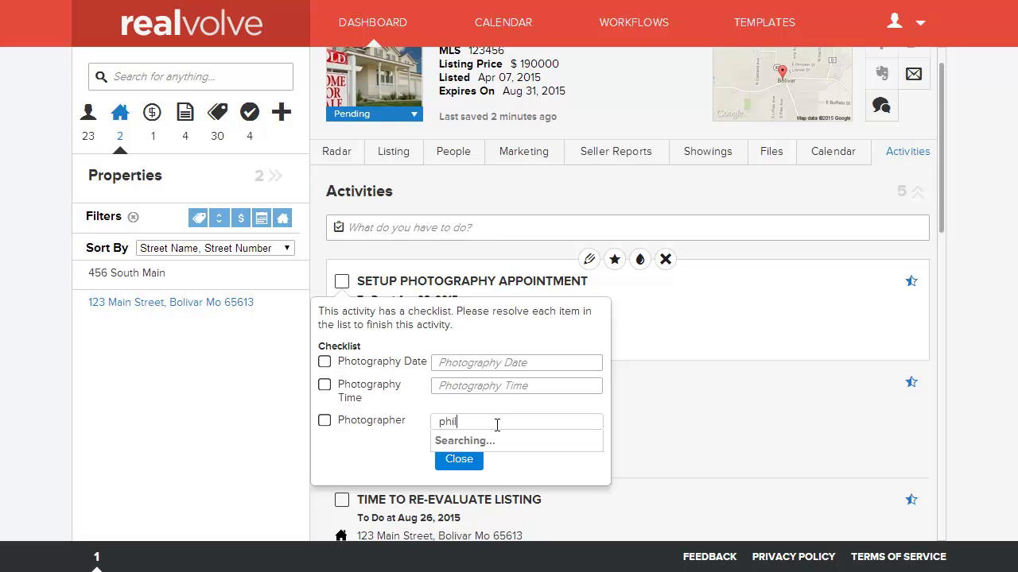
pyautogui.click(473, 443)
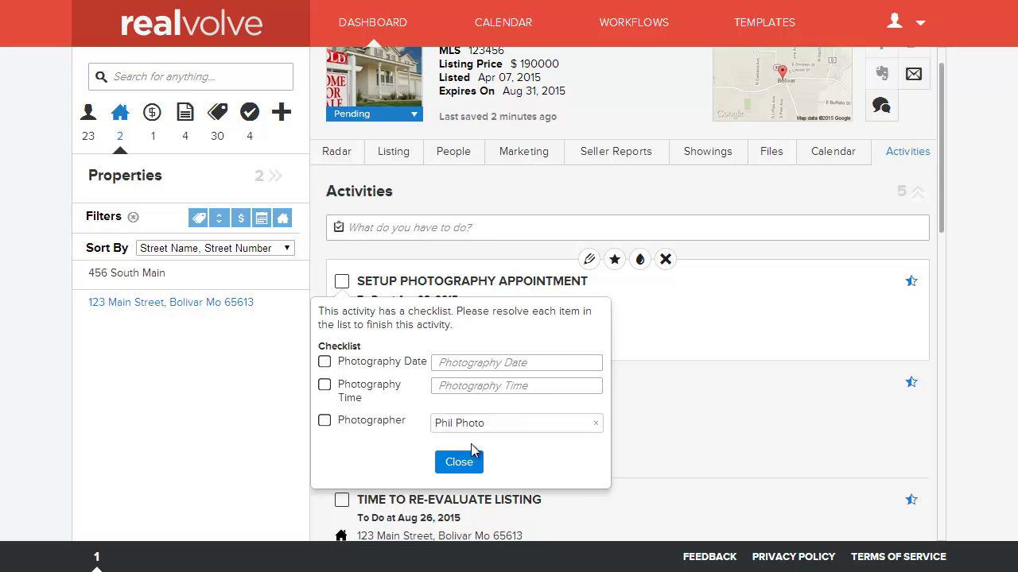
# - Set the checklist's Photography Date to Apr 09, 2015 and its Photography Time to 11:00am
pyautogui.click(491, 358)
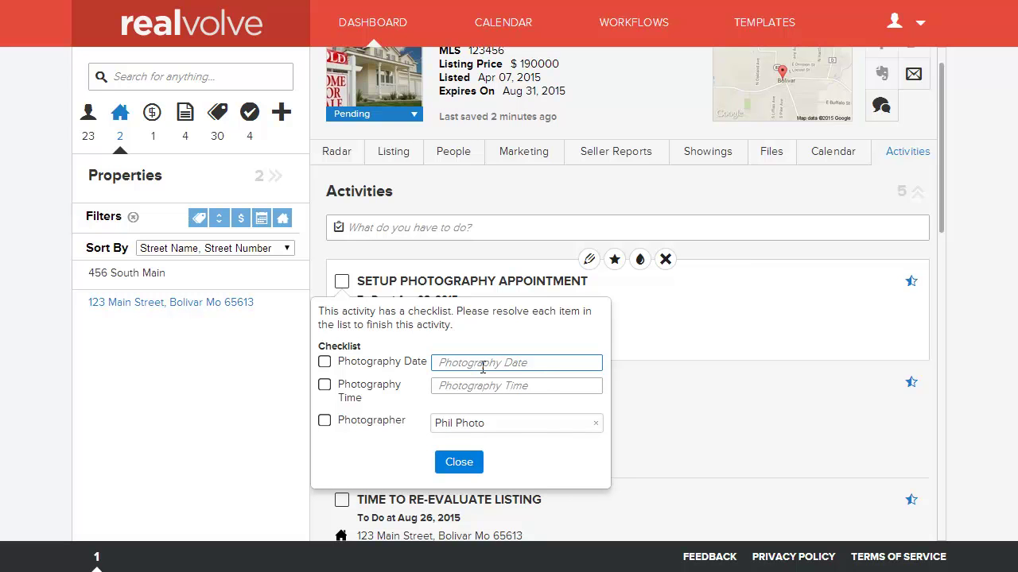
pyautogui.click(482, 364)
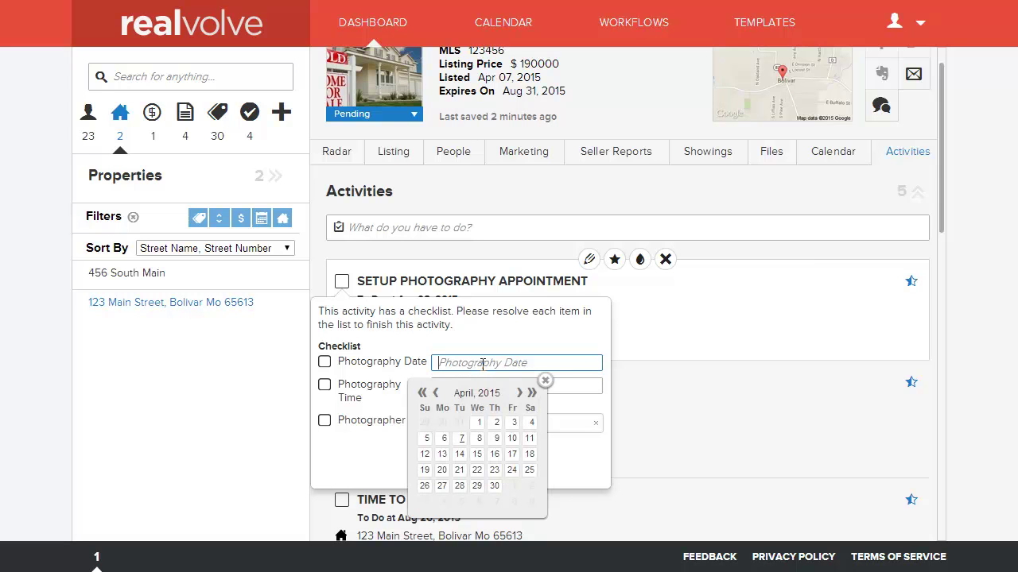
pyautogui.click(500, 442)
pyautogui.click(475, 388)
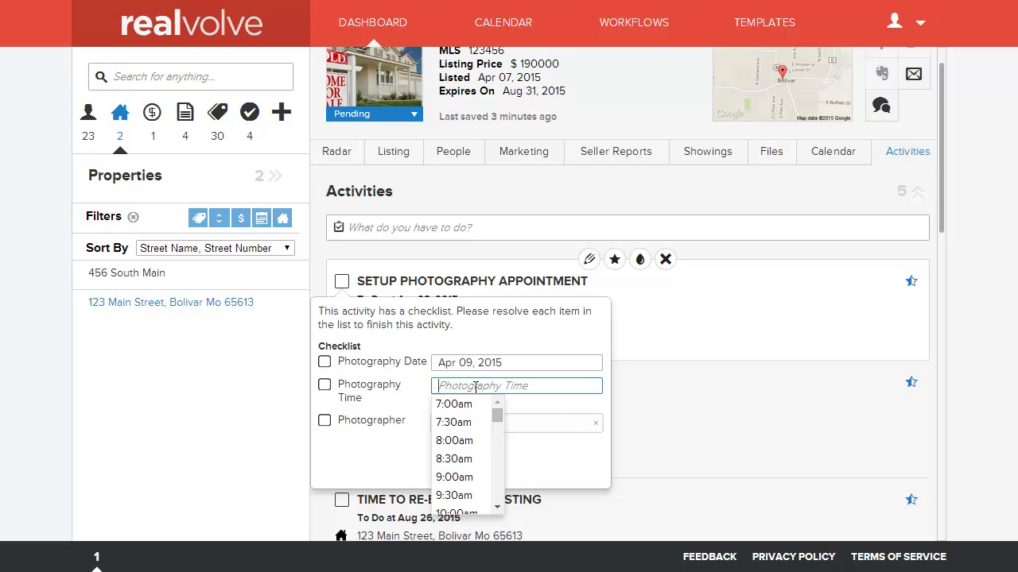
pyautogui.scroll(-3, 495, 477)
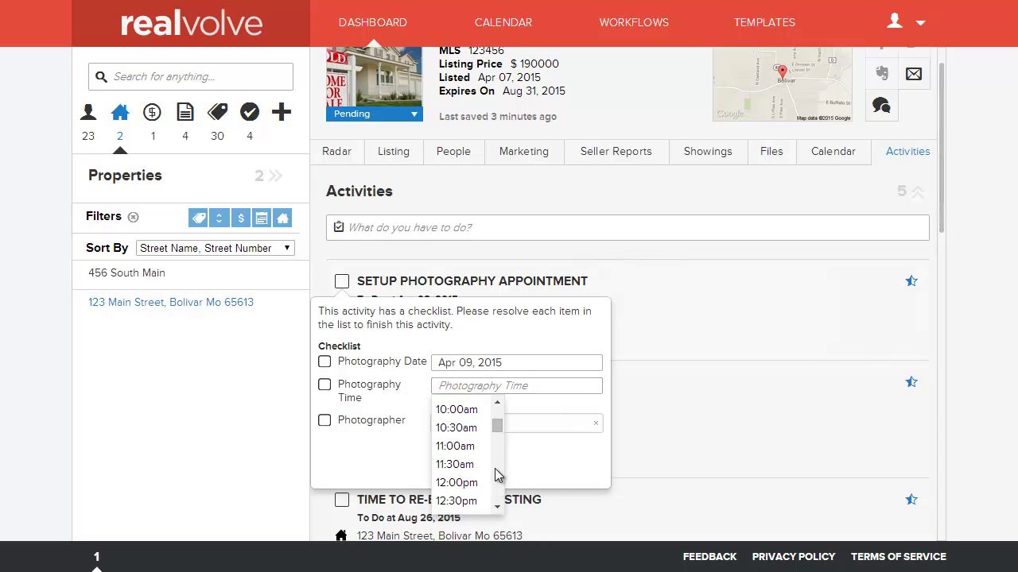
pyautogui.click(456, 448)
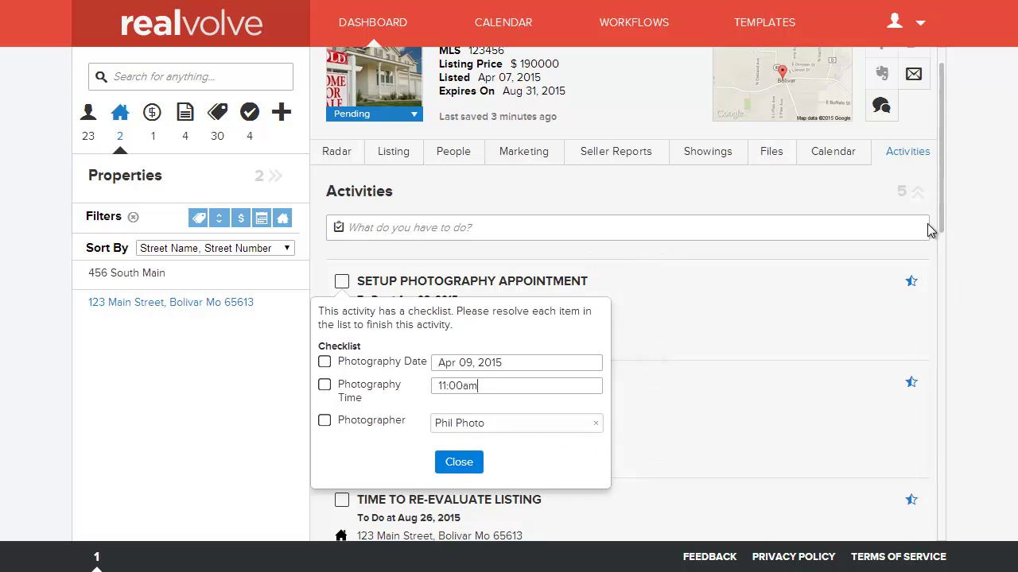
# - Mark the Photography Date, Photography Time and Photographer checklist items complete, and close the checklist to finish the activity
pyautogui.moveTo(941, 215); pyautogui.dragTo(948, 359)
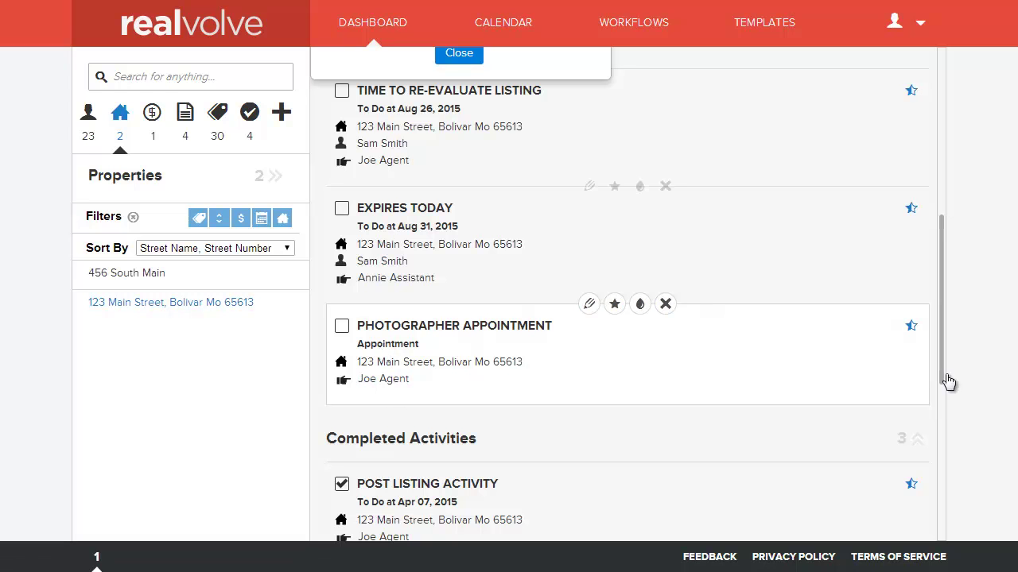
pyautogui.moveTo(946, 353); pyautogui.dragTo(944, 258)
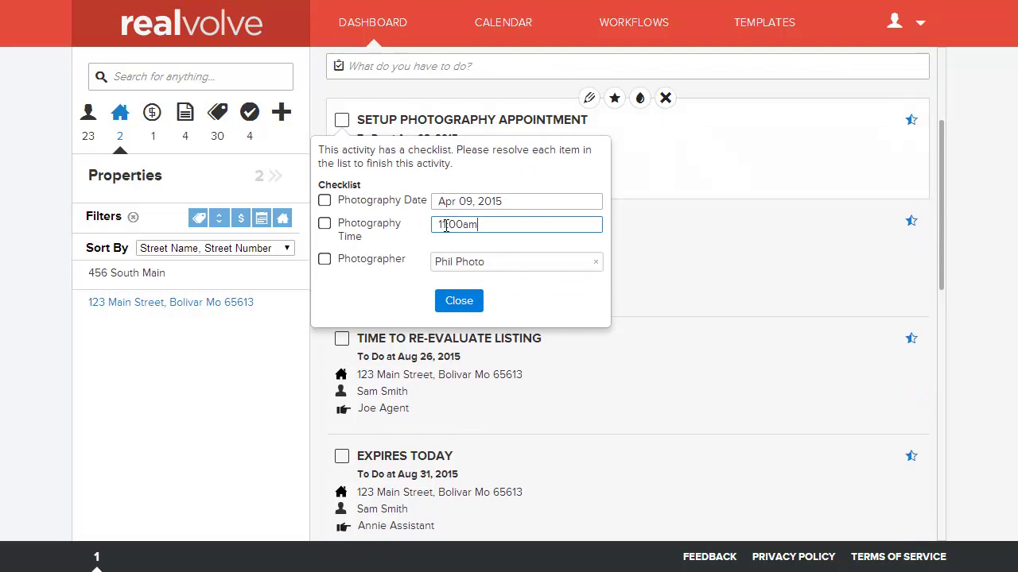
pyautogui.click(324, 225)
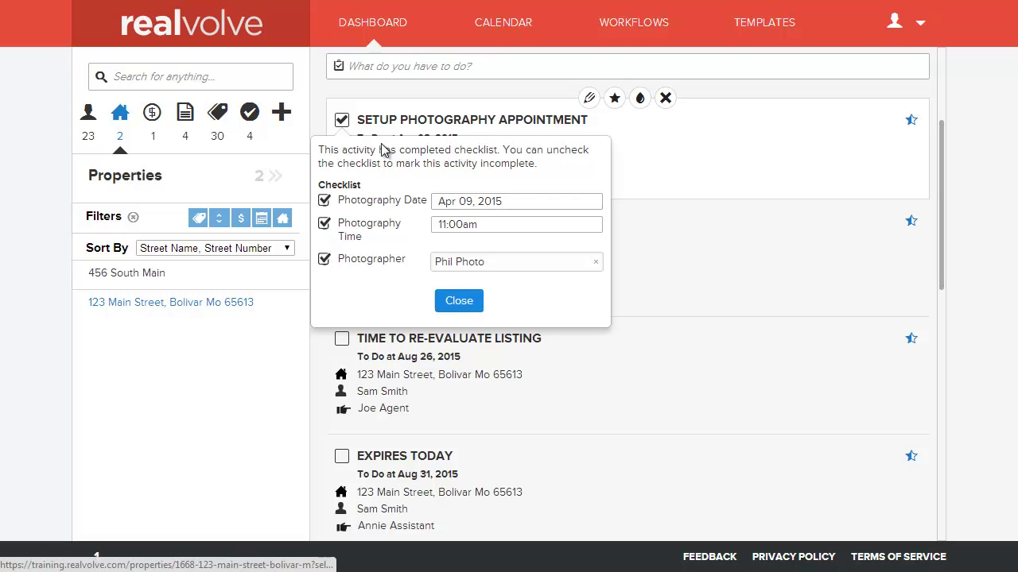
pyautogui.click(460, 304)
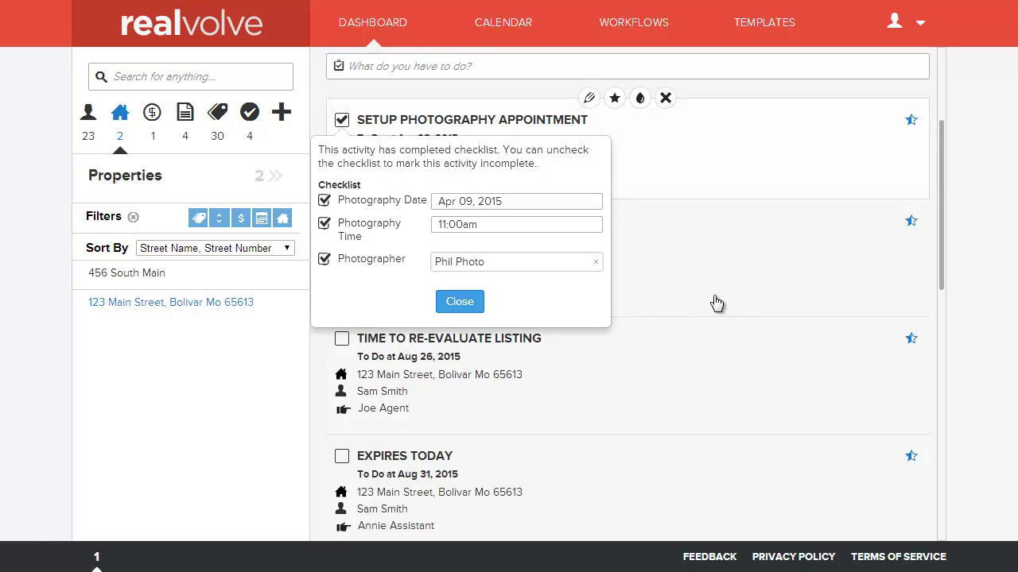
pyautogui.scroll(-2, 940, 321)
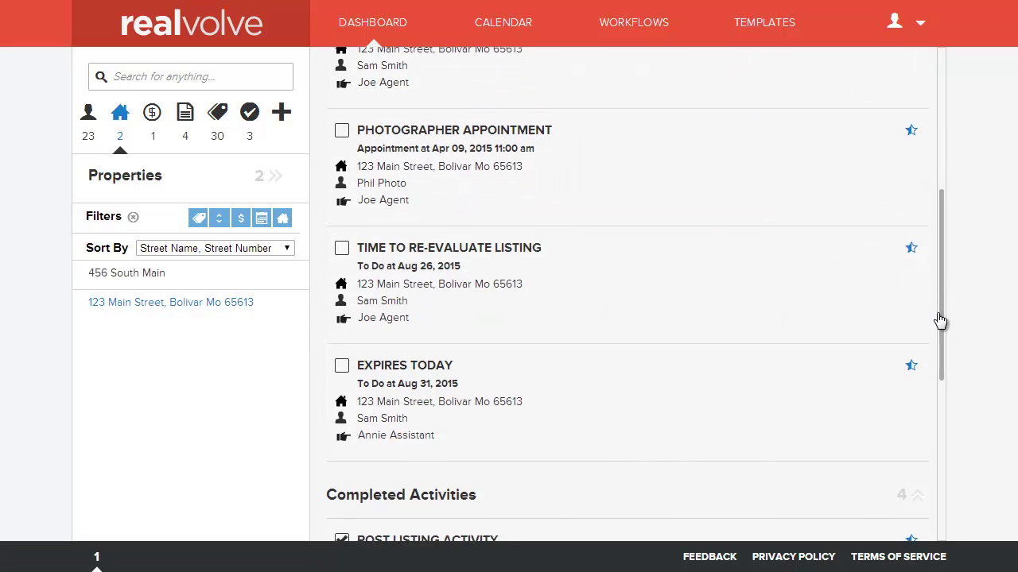
pyautogui.scroll(1, 875, 302)
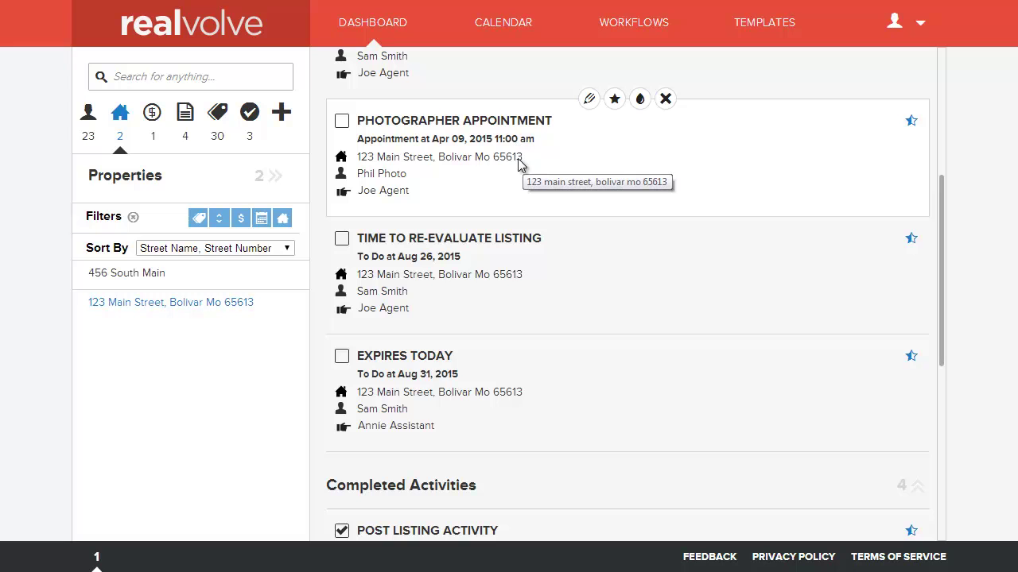
# - Change the photography time to 1:00pm under Important Dates in the property's listing details
pyautogui.scroll(3, 597, 170)
pyautogui.scroll(1, 663, 185)
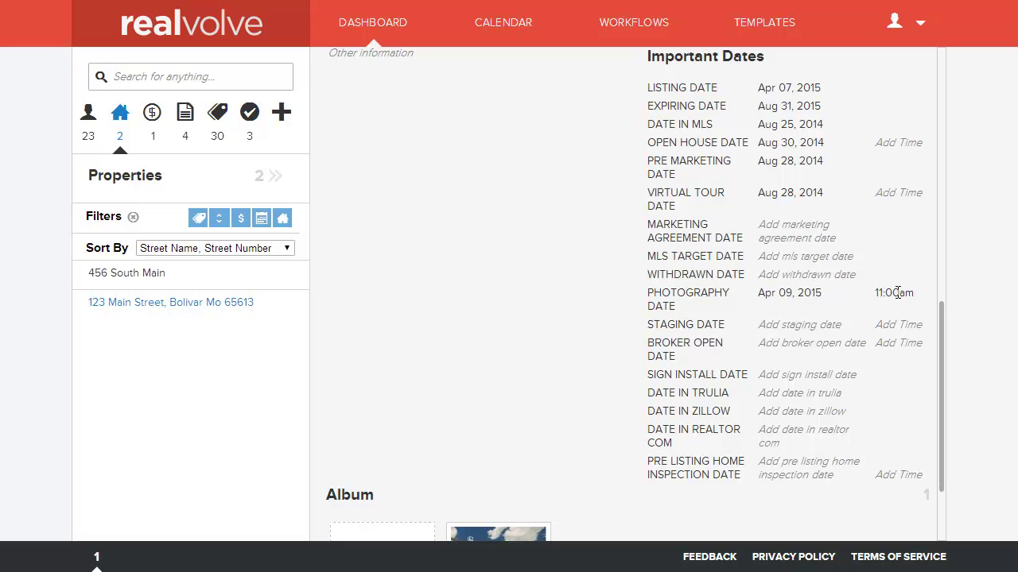
pyautogui.click(897, 293)
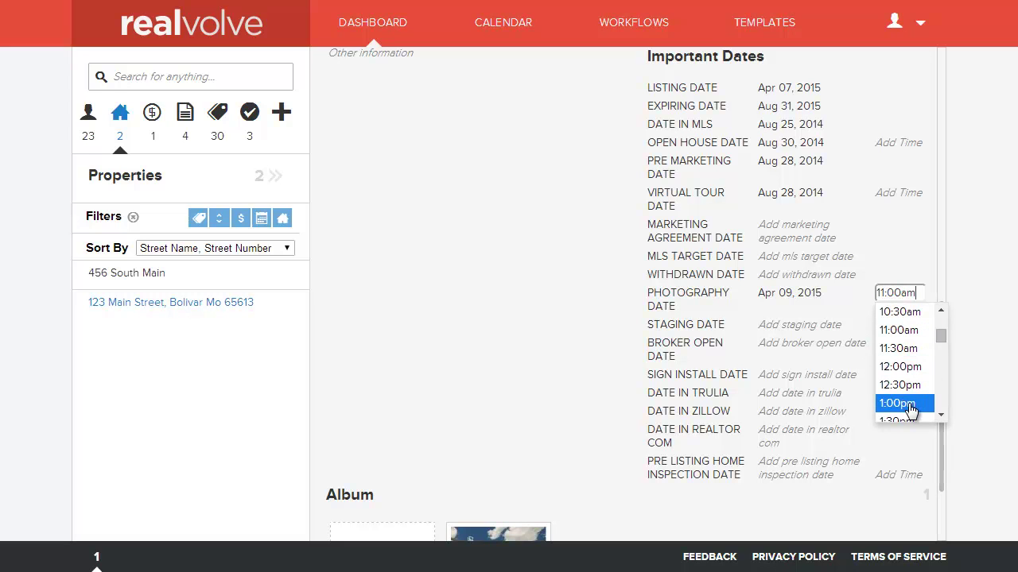
pyautogui.click(906, 406)
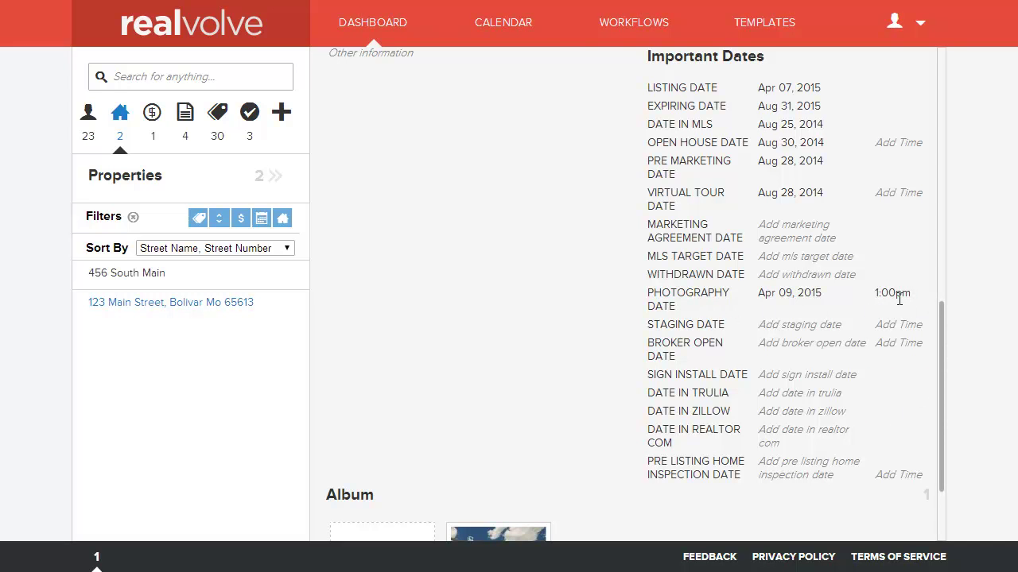
# - Check the date and time of the Photographer Appointment in the property's activities
pyautogui.scroll(10, 898, 298)
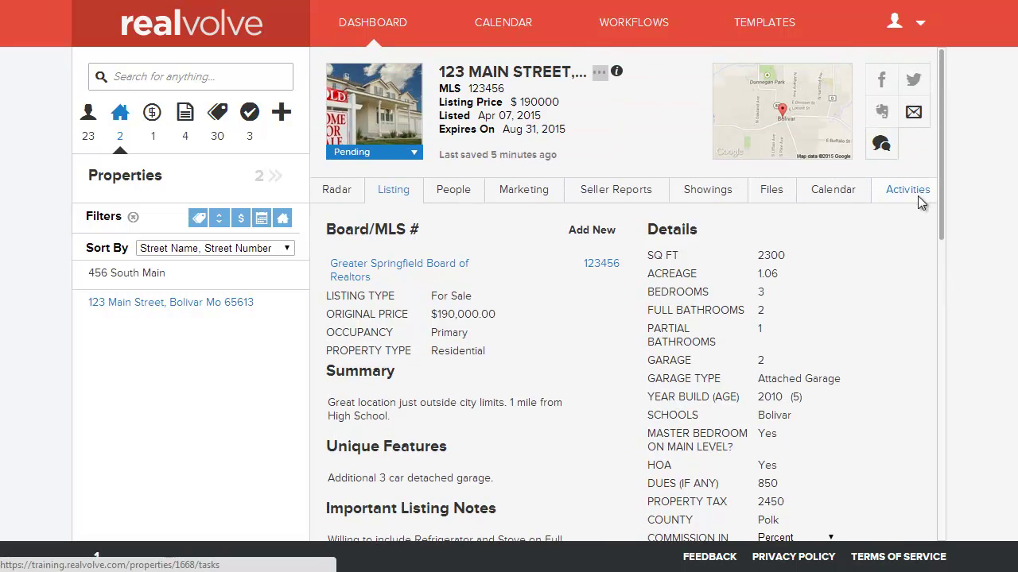
pyautogui.click(918, 196)
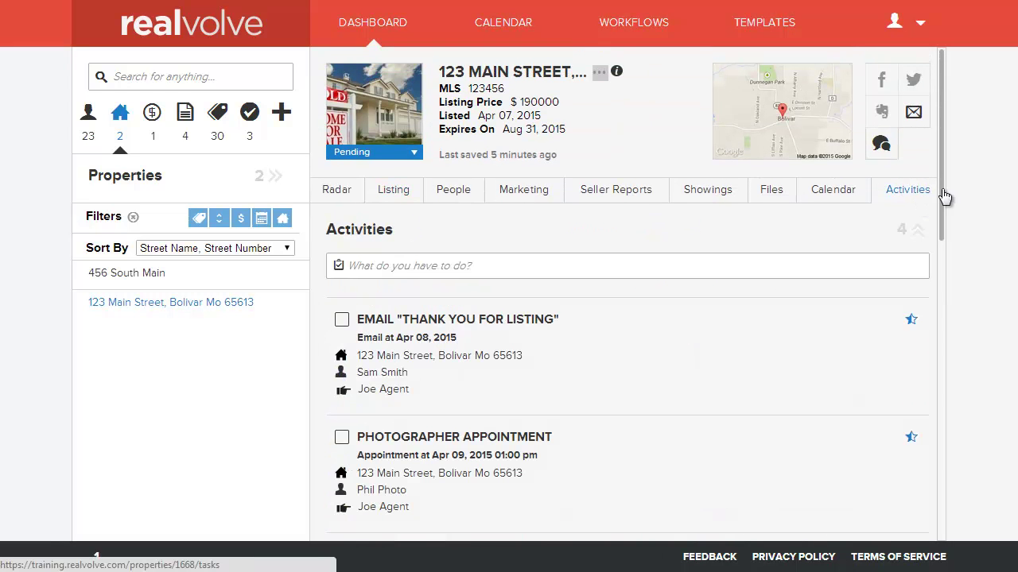
pyautogui.moveTo(513, 467)
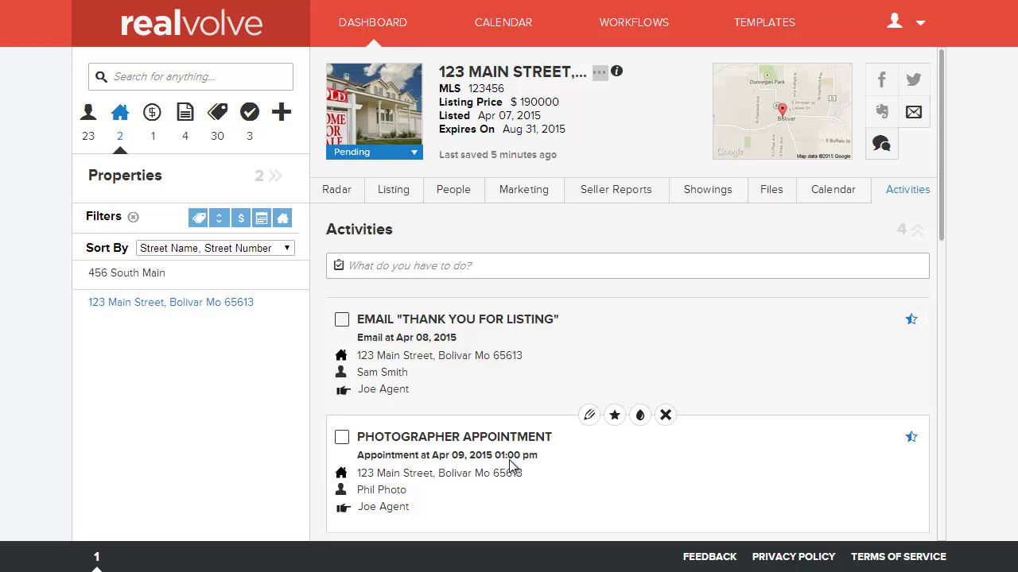
# - Examine the Photographer Appointment on Thursday, Apr 9, 2015 in the property's day calendar
pyautogui.click(823, 199)
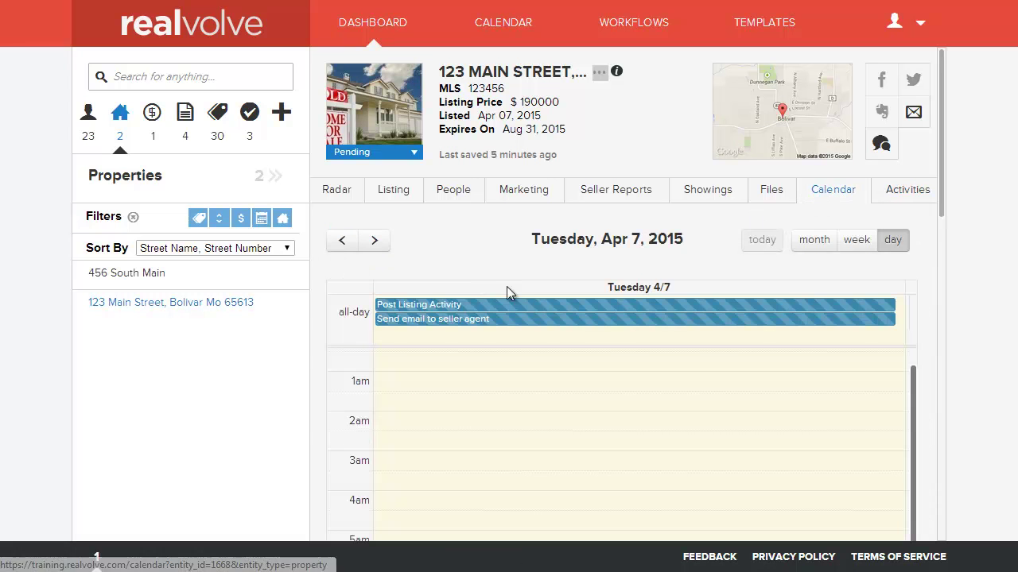
pyautogui.click(375, 241)
pyautogui.click(374, 241)
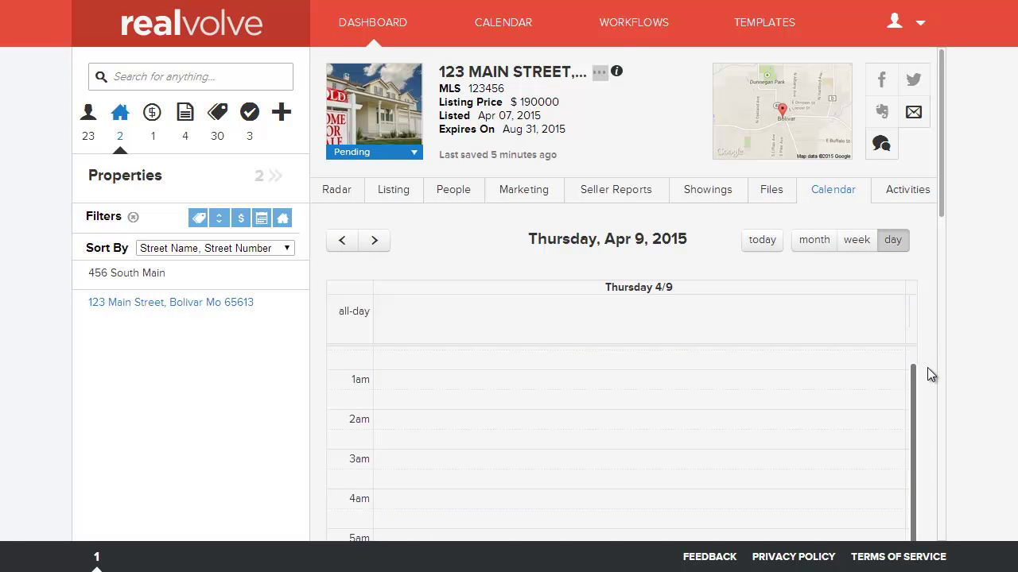
pyautogui.scroll(-5, 702, 426)
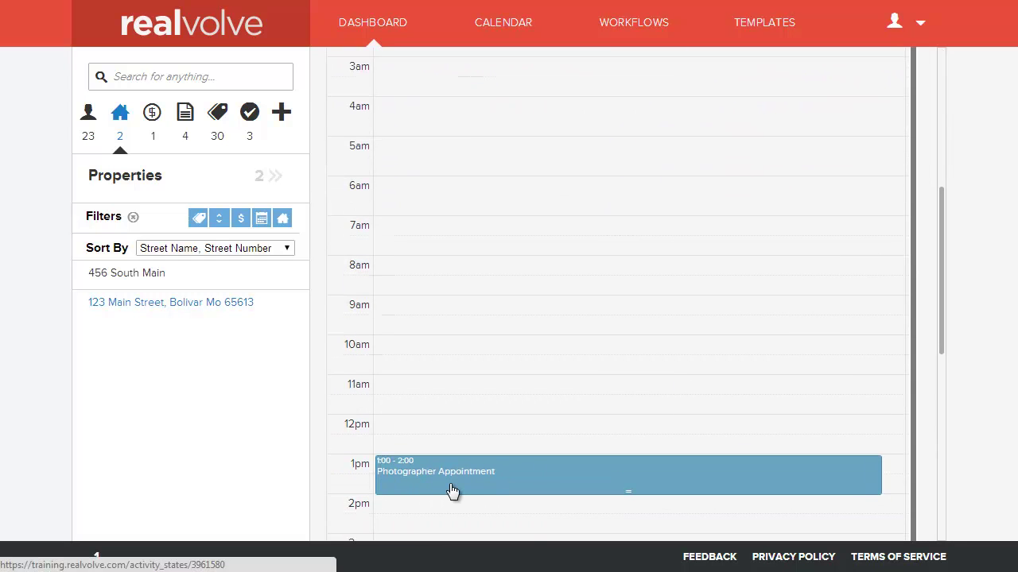
pyautogui.click(509, 480)
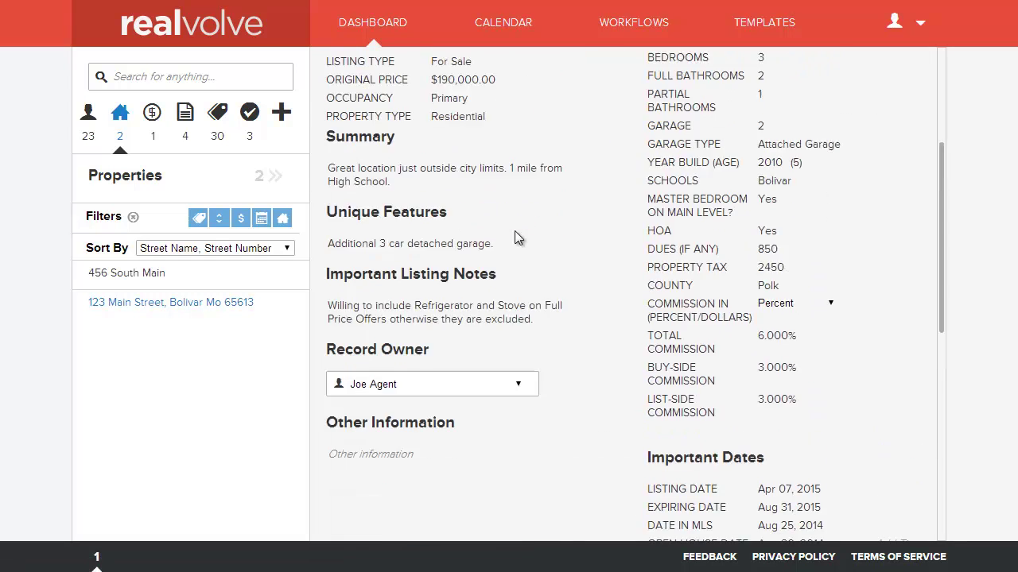